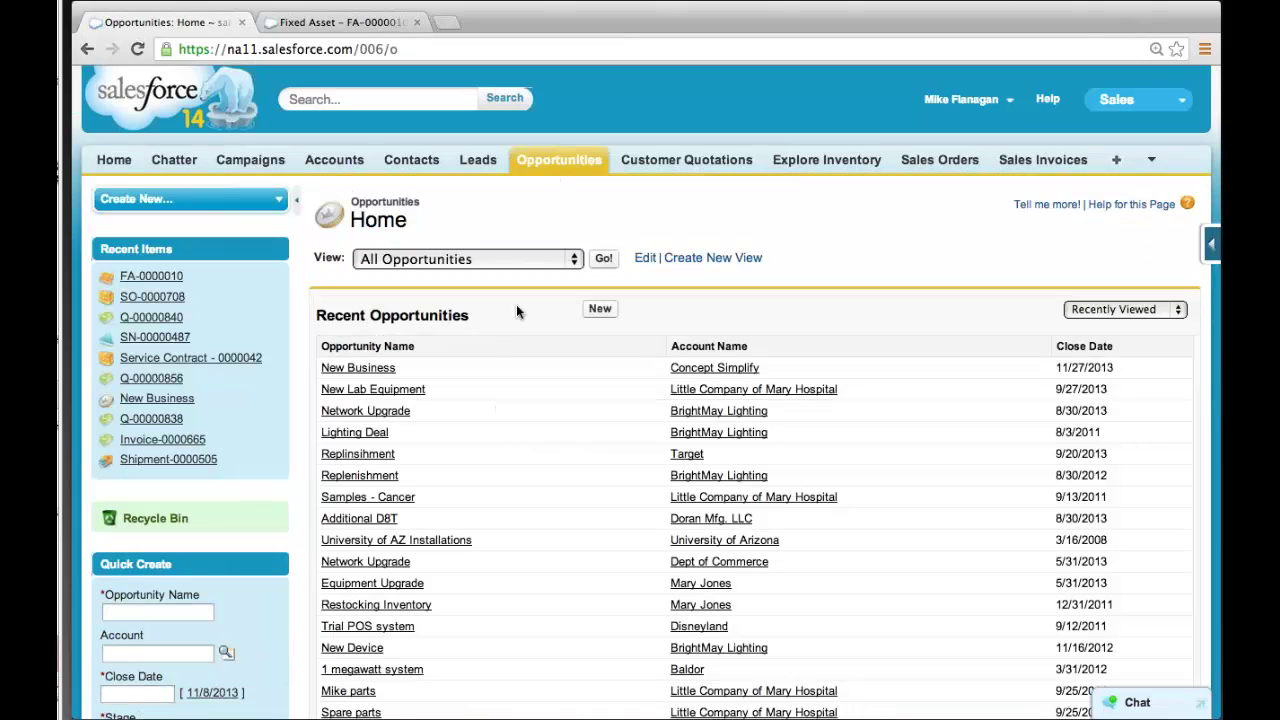
Open the New Business opportunity and bring up its Inventory customer quotation in a separate browser tab
{"action": "left_click", "coordinate": [373, 372]}
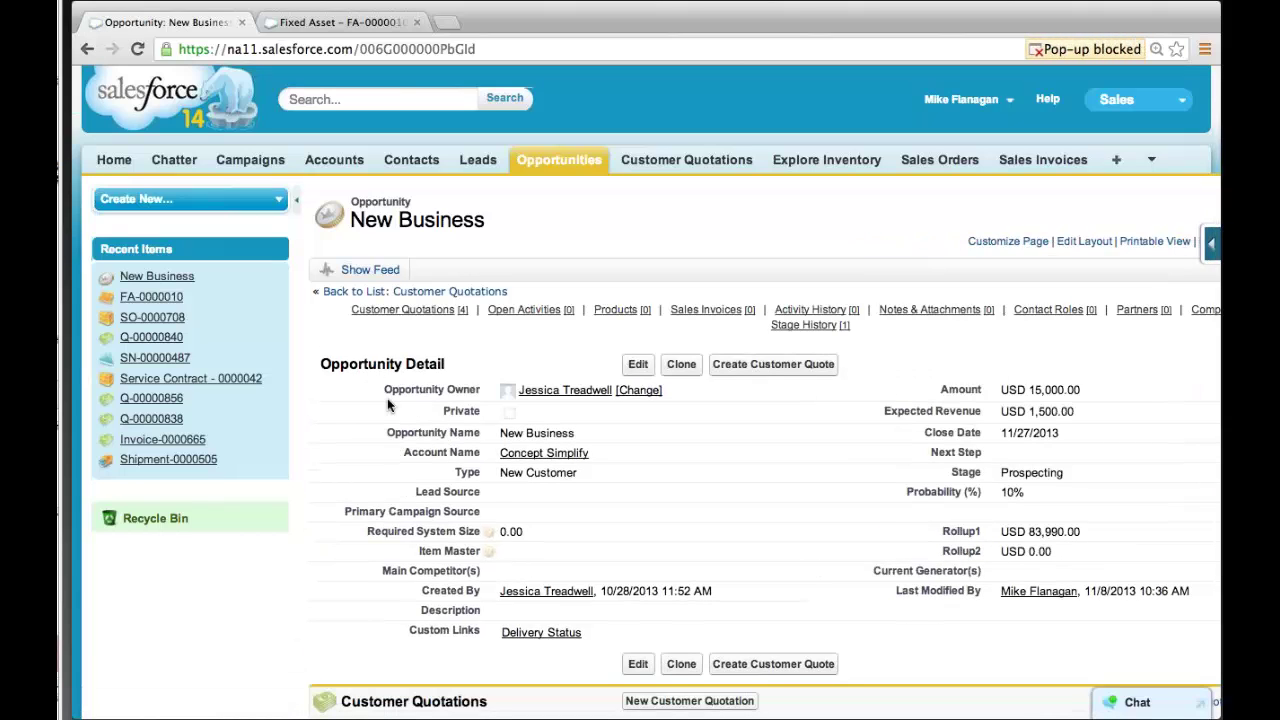
{"action": "scroll", "coordinate": [389, 404], "scroll_direction": "down", "scroll_amount": 5}
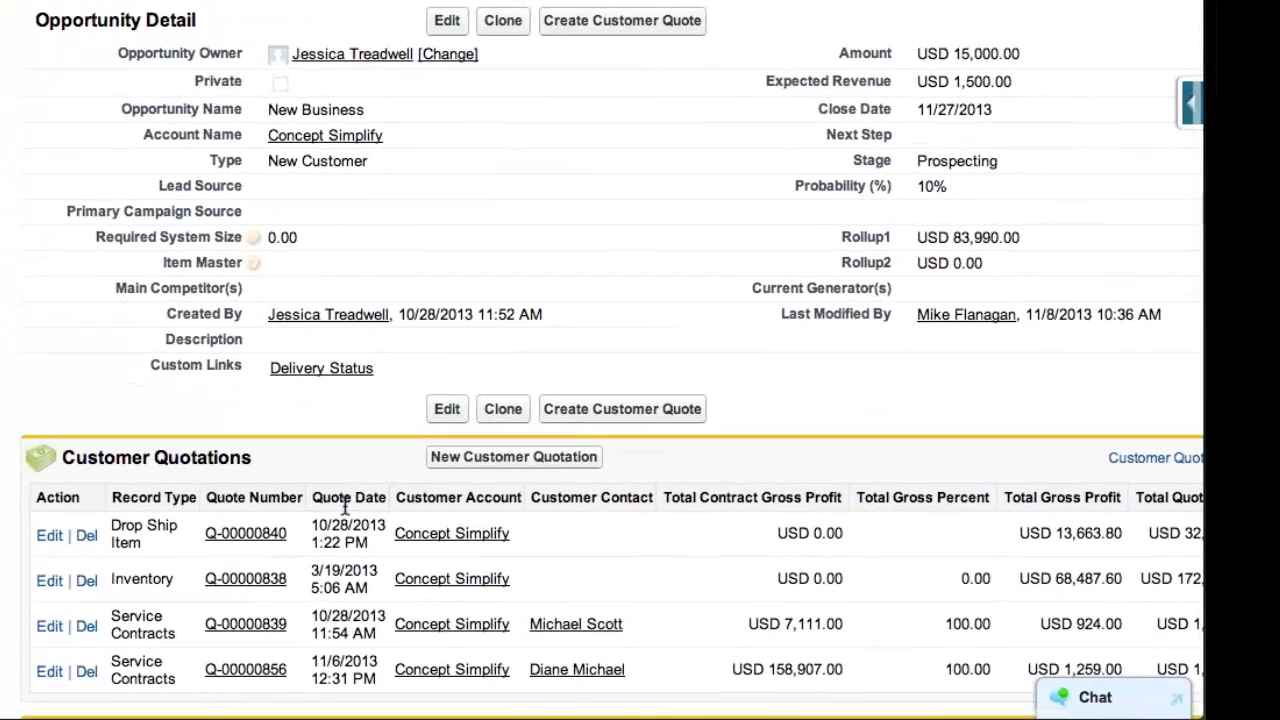
{"action": "right_click", "coordinate": [262, 578]}
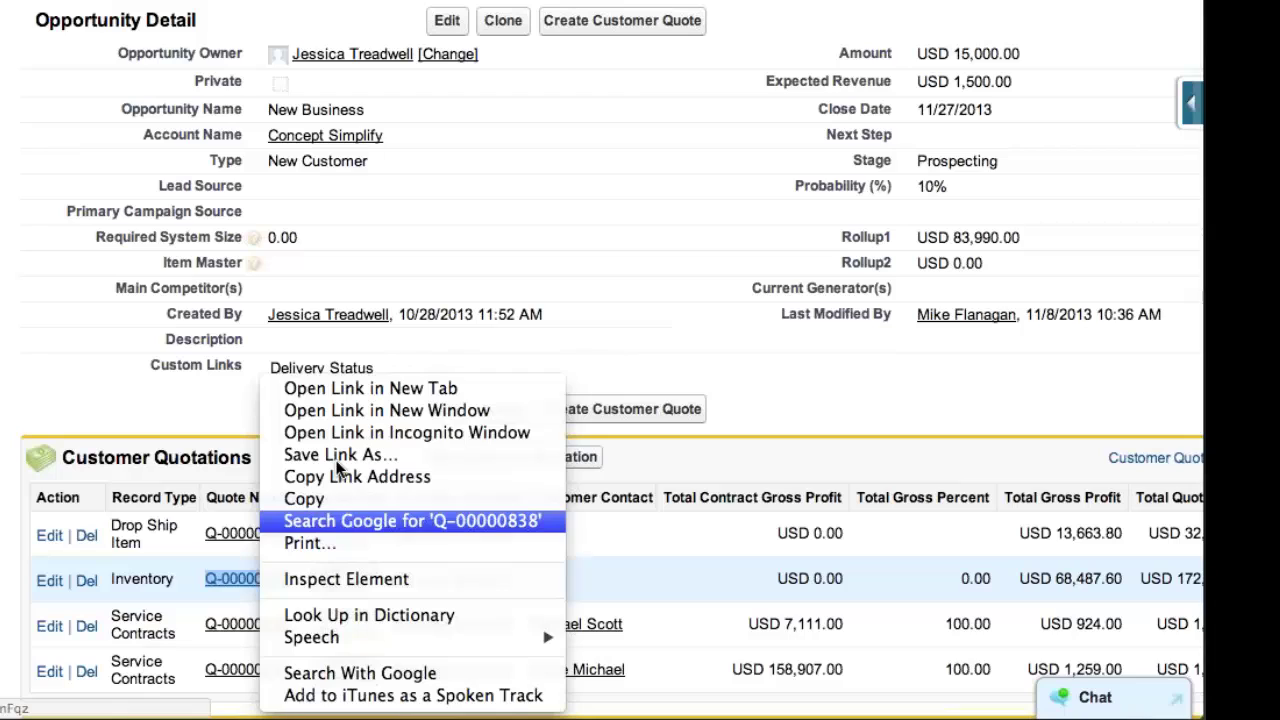
{"action": "left_click", "coordinate": [343, 390]}
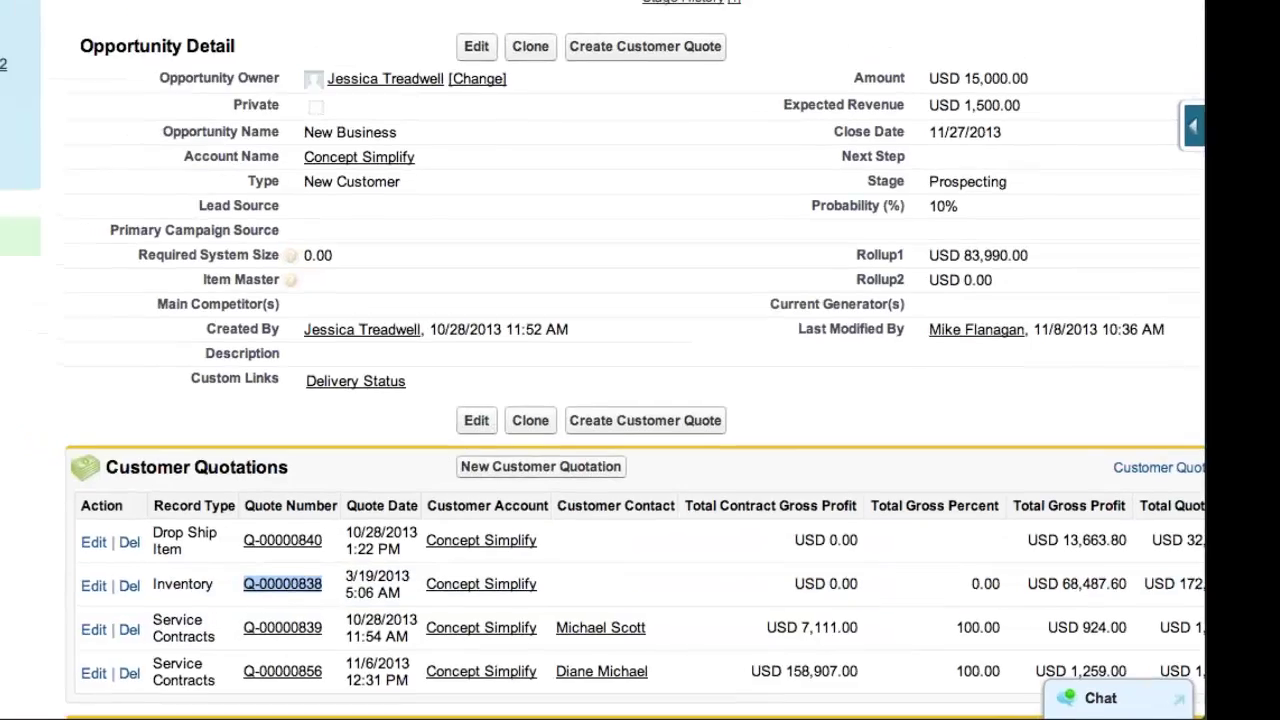
{"action": "left_click", "coordinate": [306, 20]}
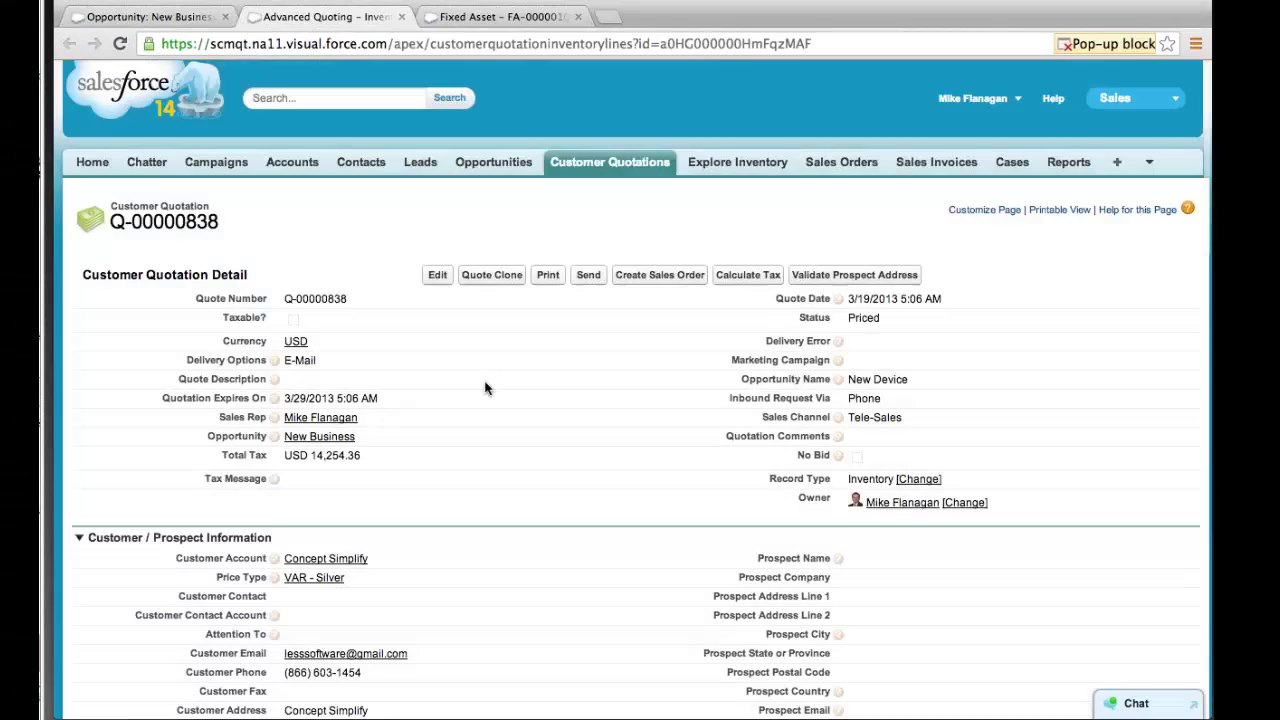
Apply a 23.5 Profit Margin to both Hardware group lines of the customer quotation
{"action": "scroll", "coordinate": [485, 388], "scroll_direction": "down", "scroll_amount": 5}
{"action": "scroll", "coordinate": [485, 388], "scroll_direction": "down", "scroll_amount": 2}
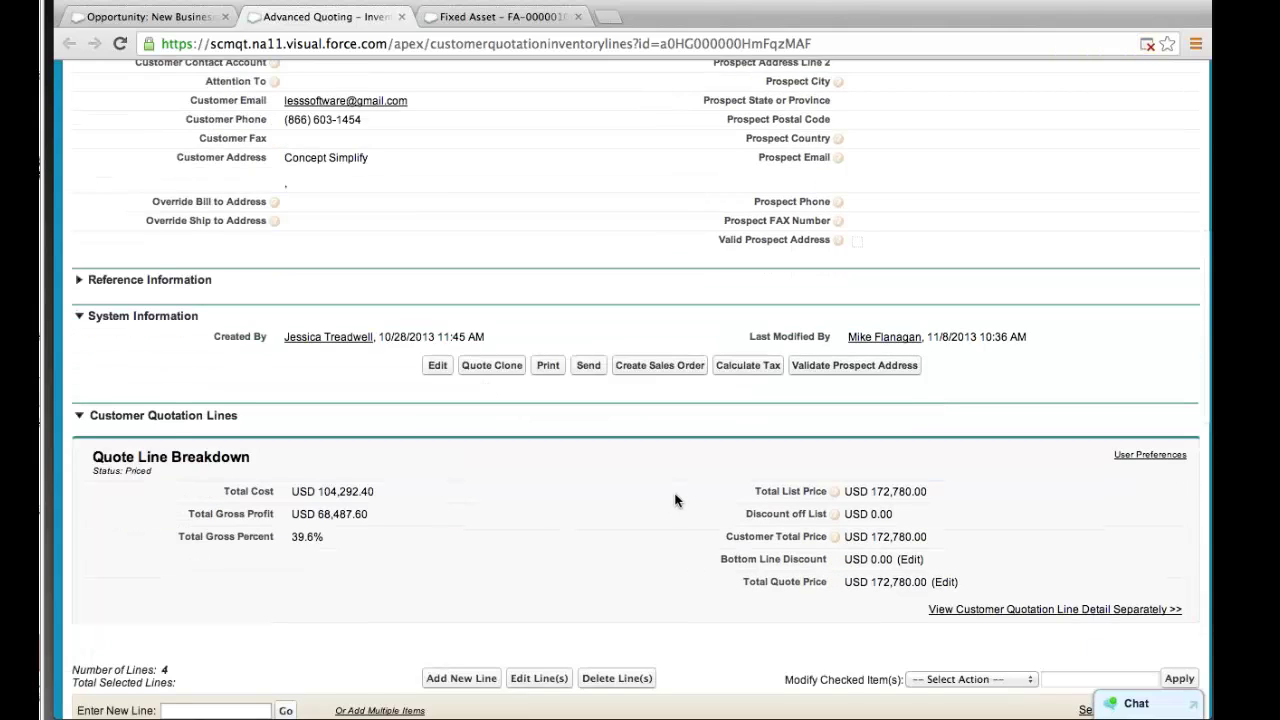
{"action": "scroll", "coordinate": [676, 500], "scroll_direction": "down", "scroll_amount": 3}
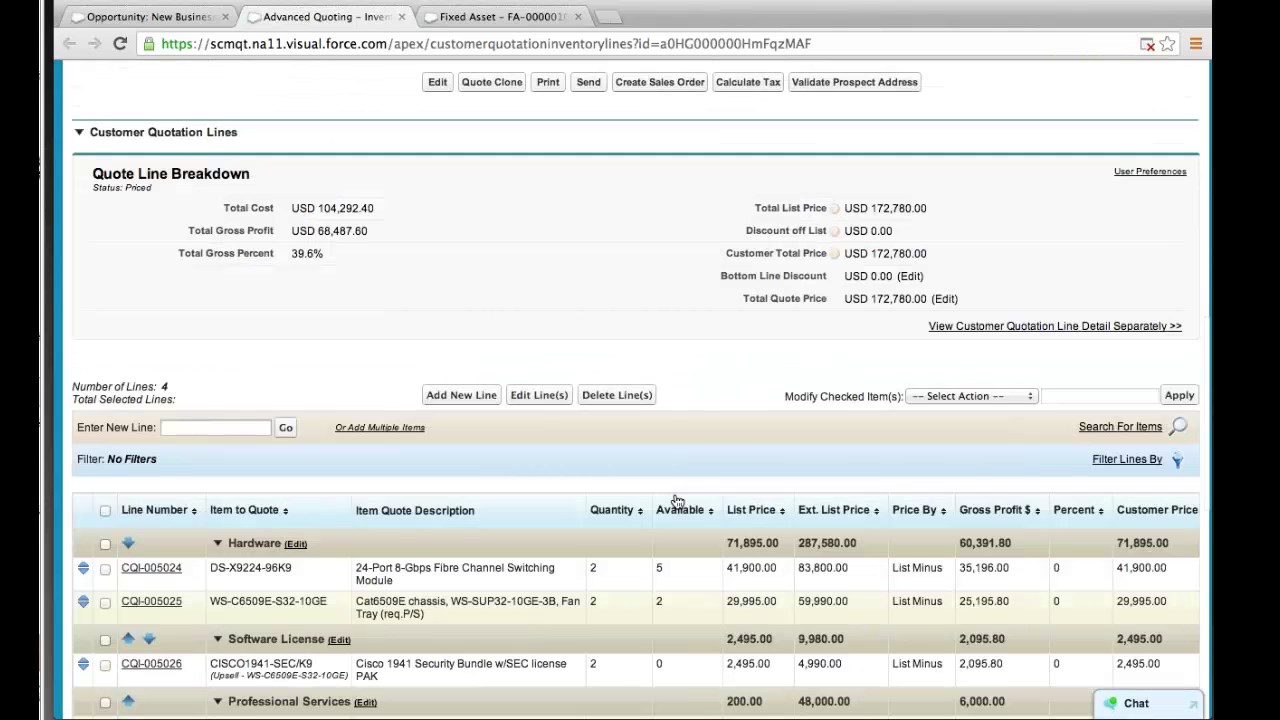
{"action": "scroll", "coordinate": [676, 500], "scroll_direction": "down", "scroll_amount": 1}
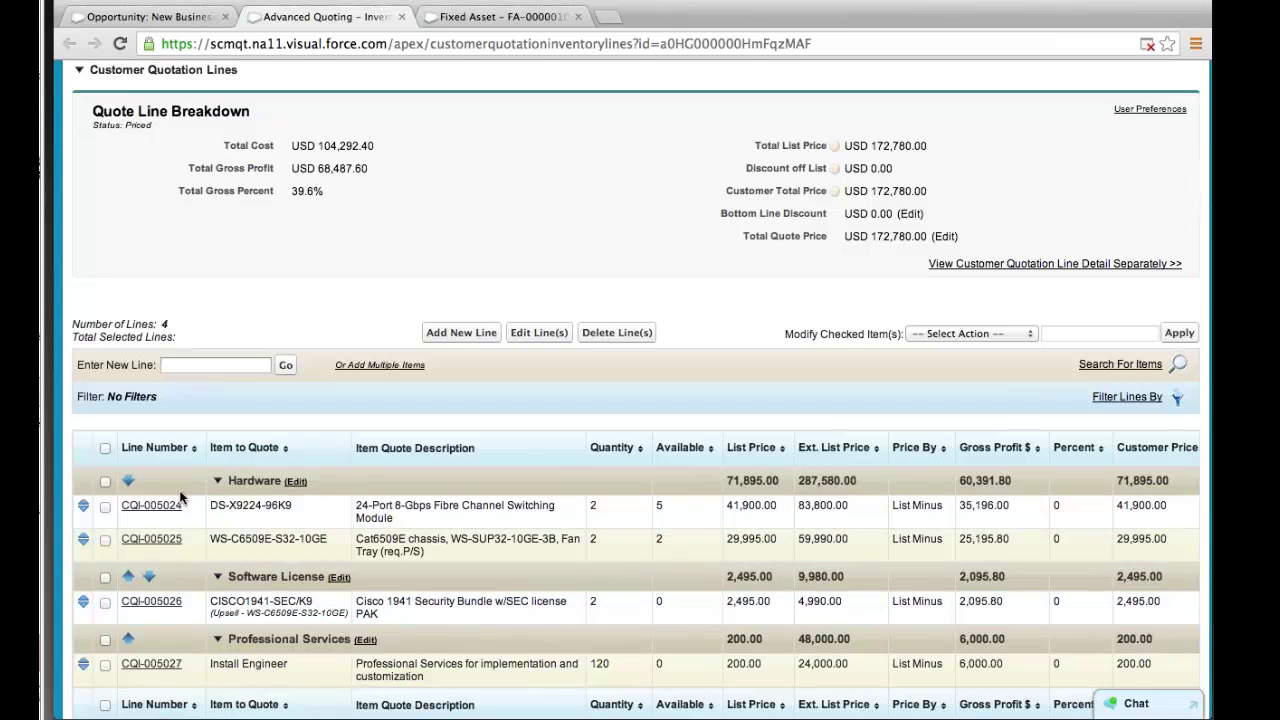
{"action": "left_click", "coordinate": [106, 484]}
{"action": "left_click", "coordinate": [1008, 335]}
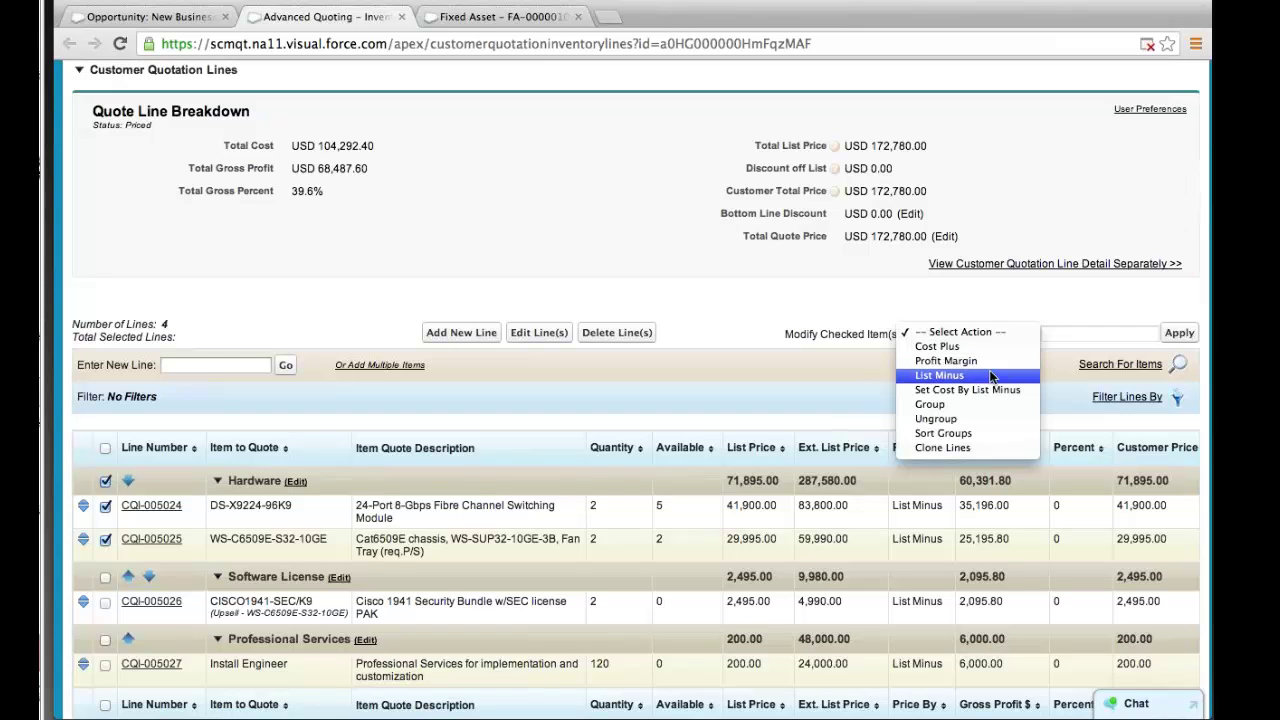
{"action": "left_click", "coordinate": [1037, 358]}
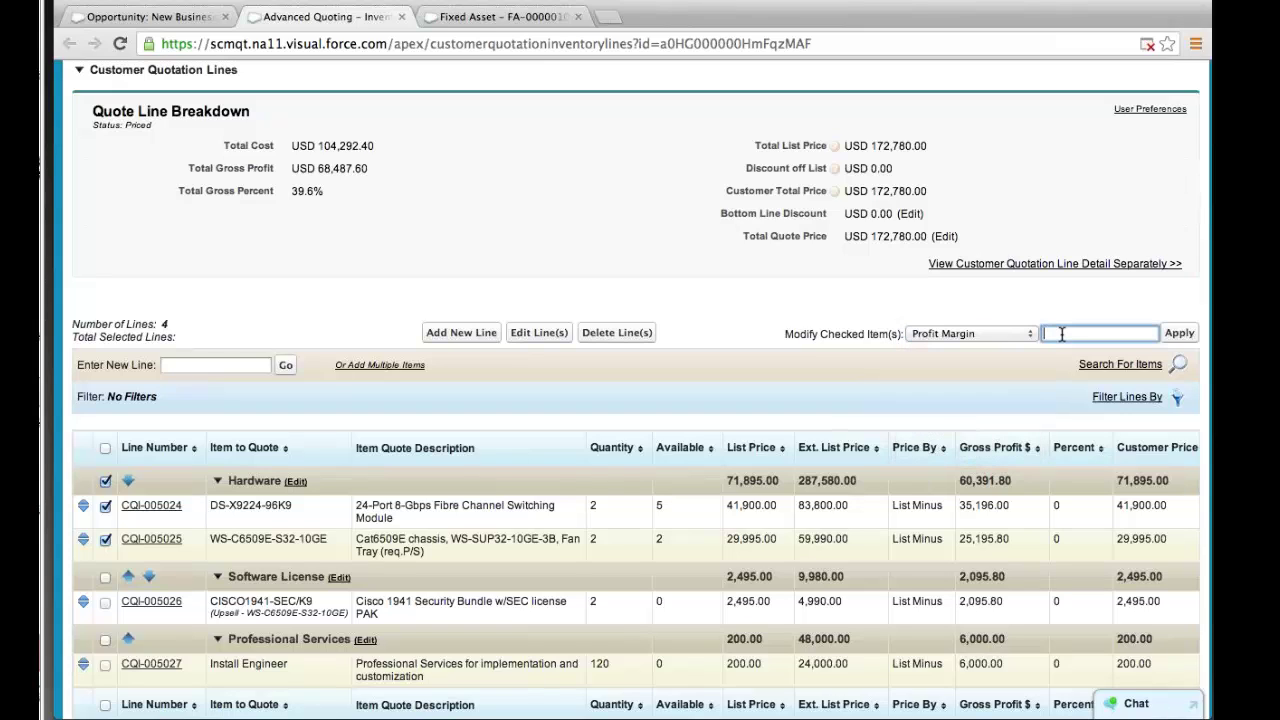
{"action": "type", "text": "23.5"}
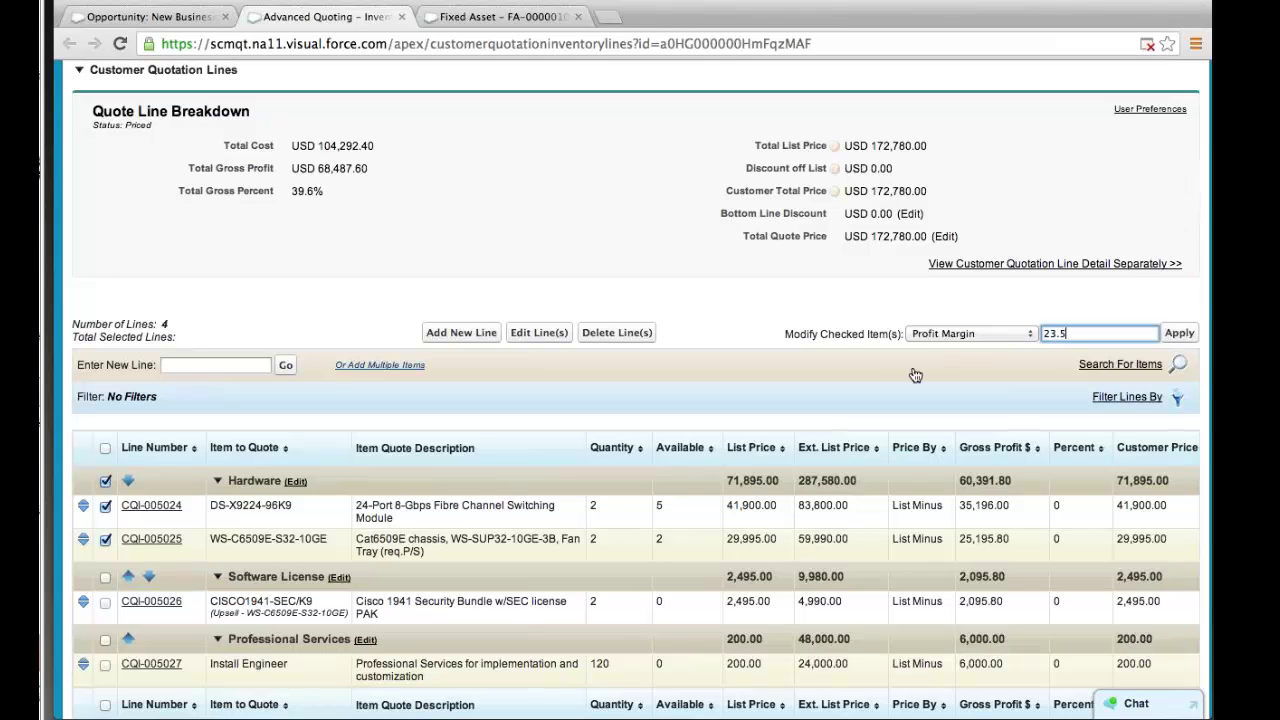
{"action": "left_click", "coordinate": [1182, 337]}
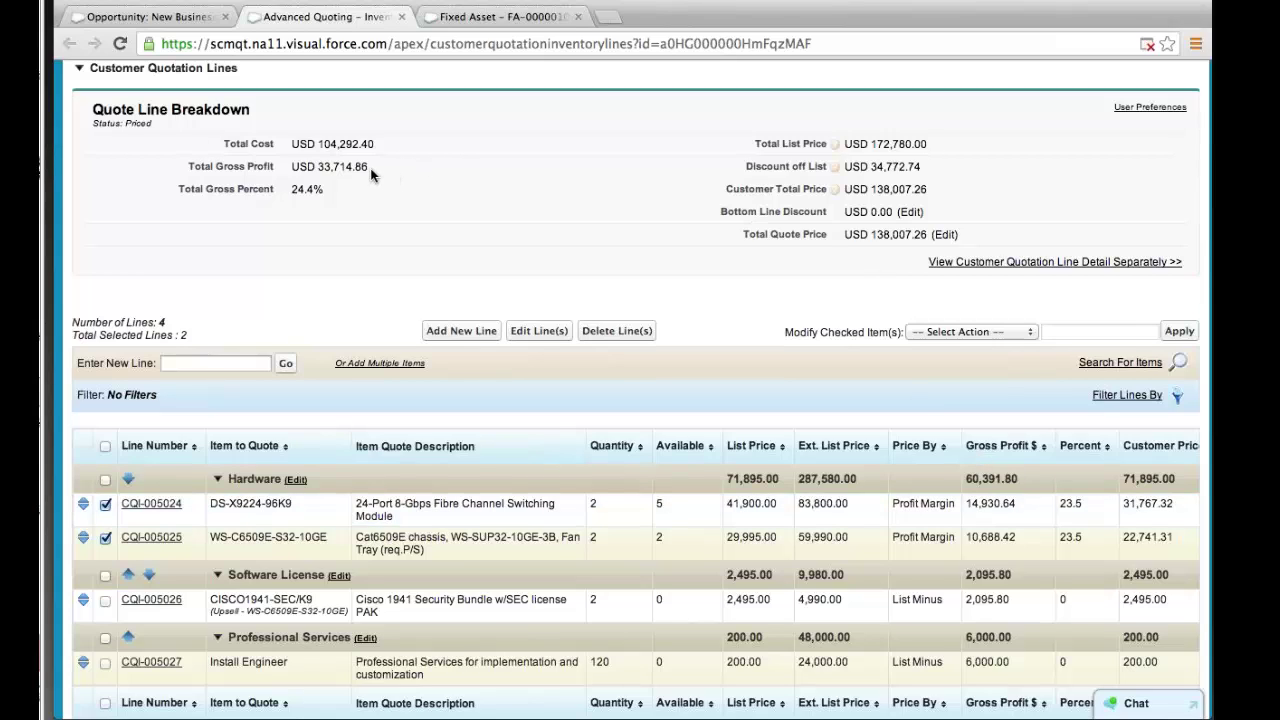
Examine the quotation's Total Gross Profit and its lines, and return to the New Business opportunity to check the Rollup1 amount
{"action": "left_click_drag", "start_coordinate": [371, 175], "coordinate": [289, 168]}
{"action": "scroll", "coordinate": [661, 504], "scroll_direction": "down", "scroll_amount": 1}
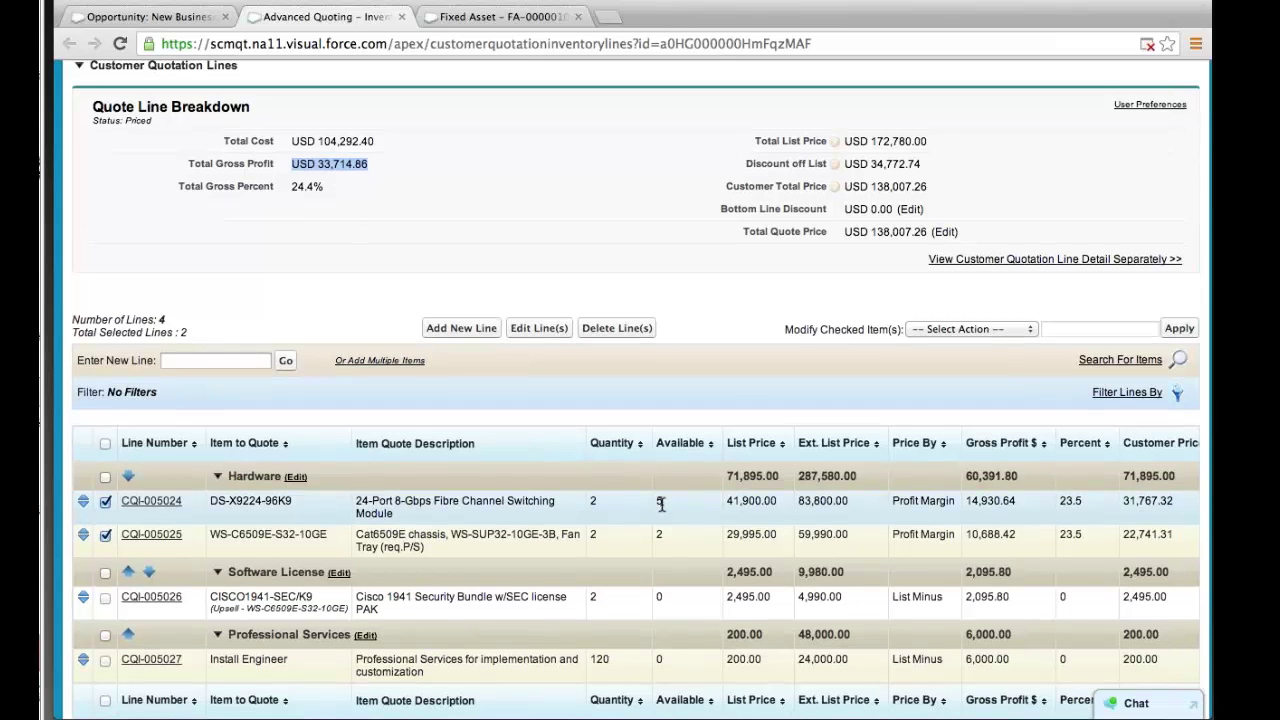
{"action": "scroll", "coordinate": [390, 584], "scroll_direction": "down", "scroll_amount": 3}
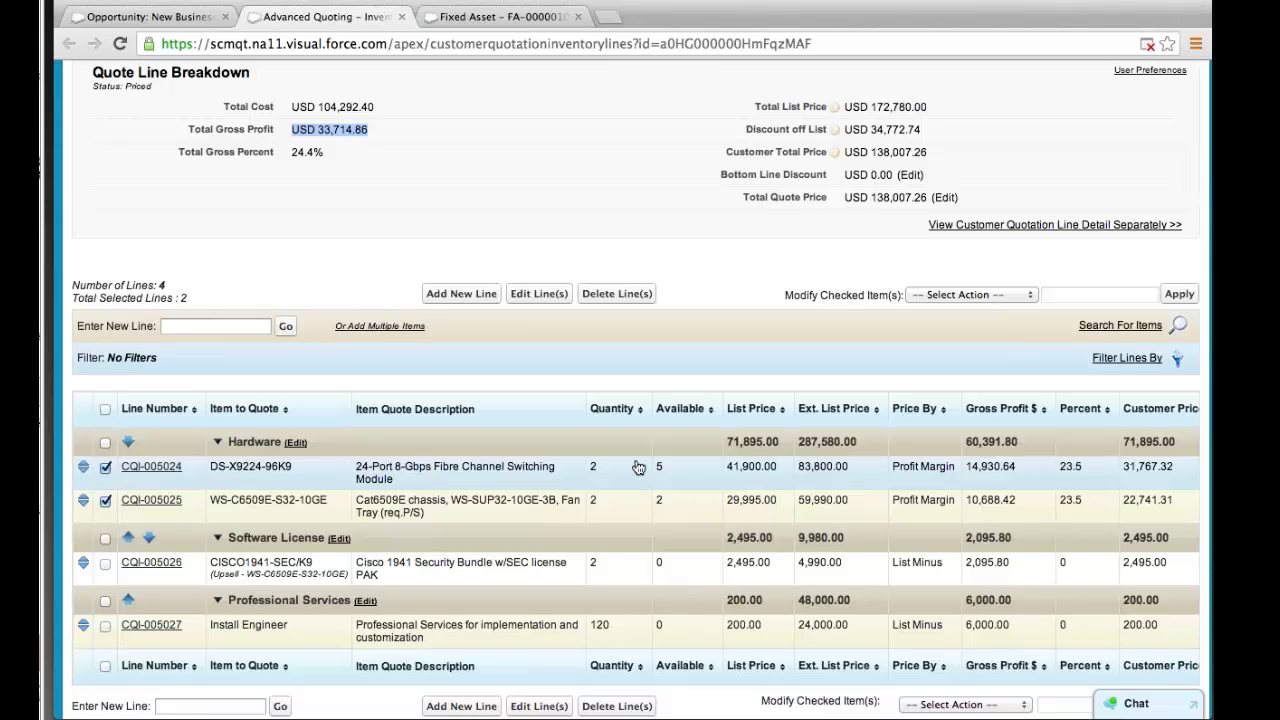
{"action": "scroll", "coordinate": [638, 468], "scroll_direction": "down", "scroll_amount": 2}
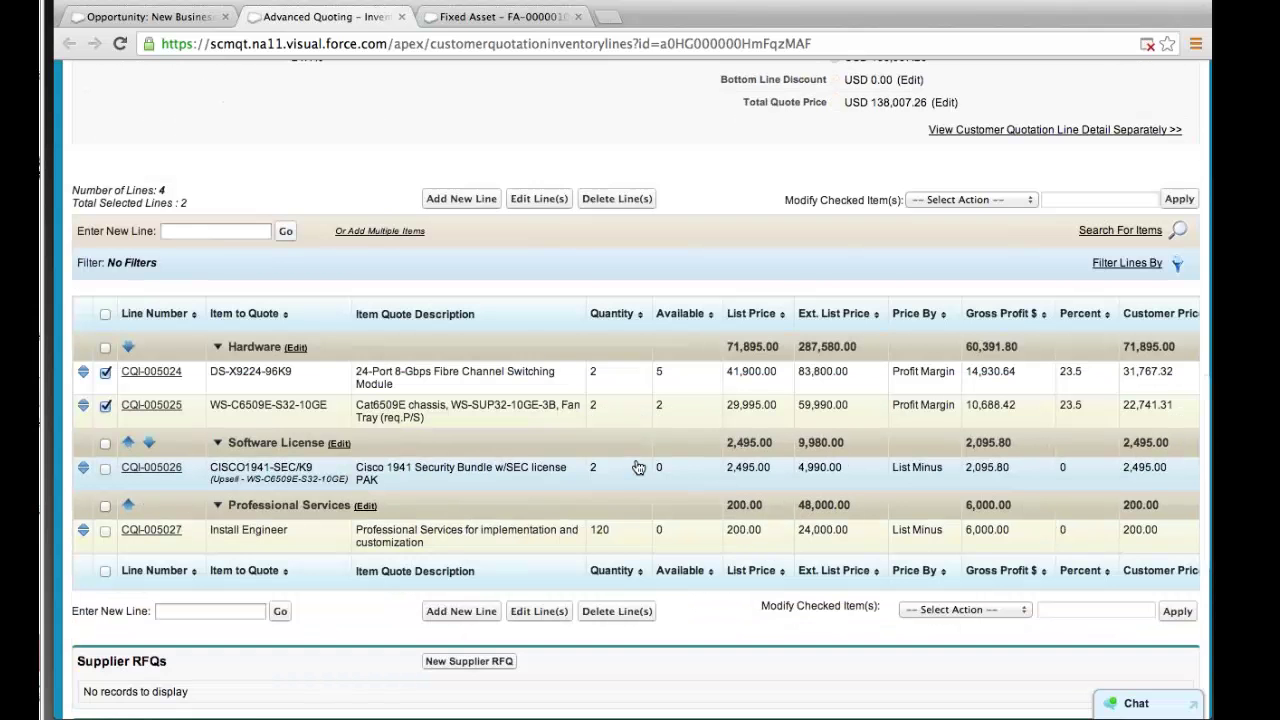
{"action": "scroll", "coordinate": [638, 468], "scroll_direction": "up", "scroll_amount": 6}
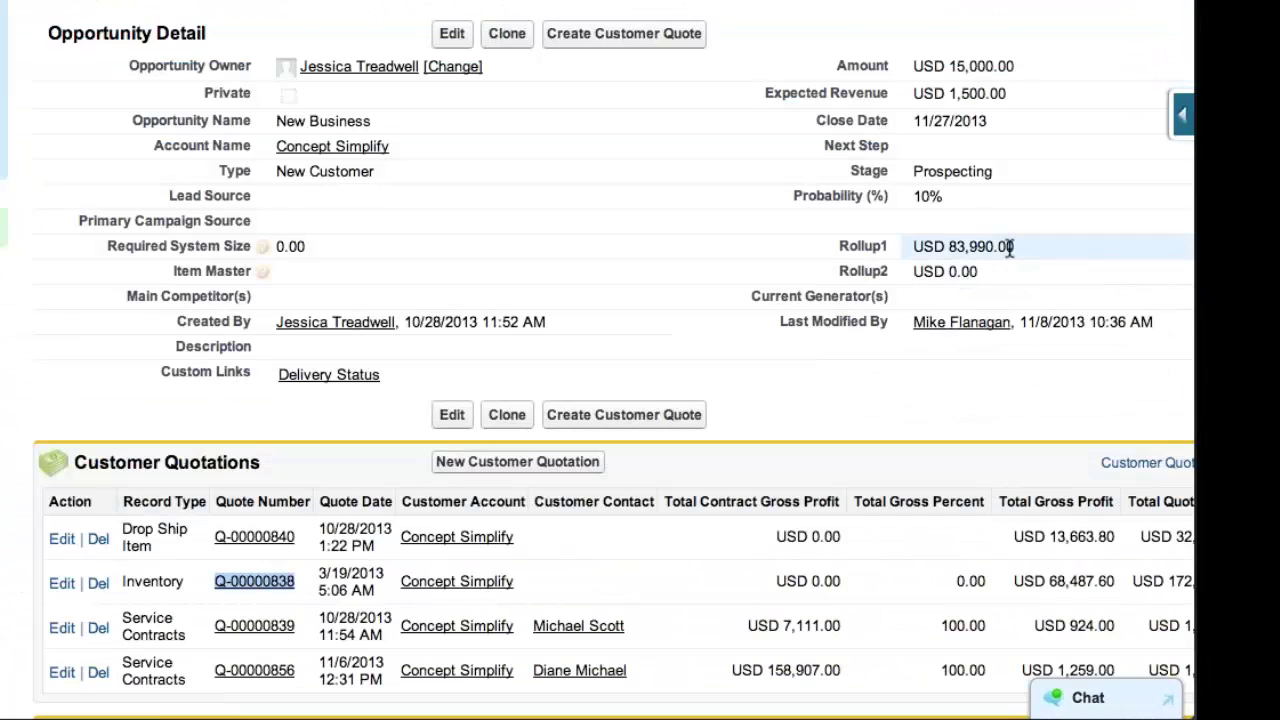
{"action": "double_click", "coordinate": [1016, 245]}
{"action": "left_click_drag", "start_coordinate": [1016, 245], "coordinate": [913, 246]}
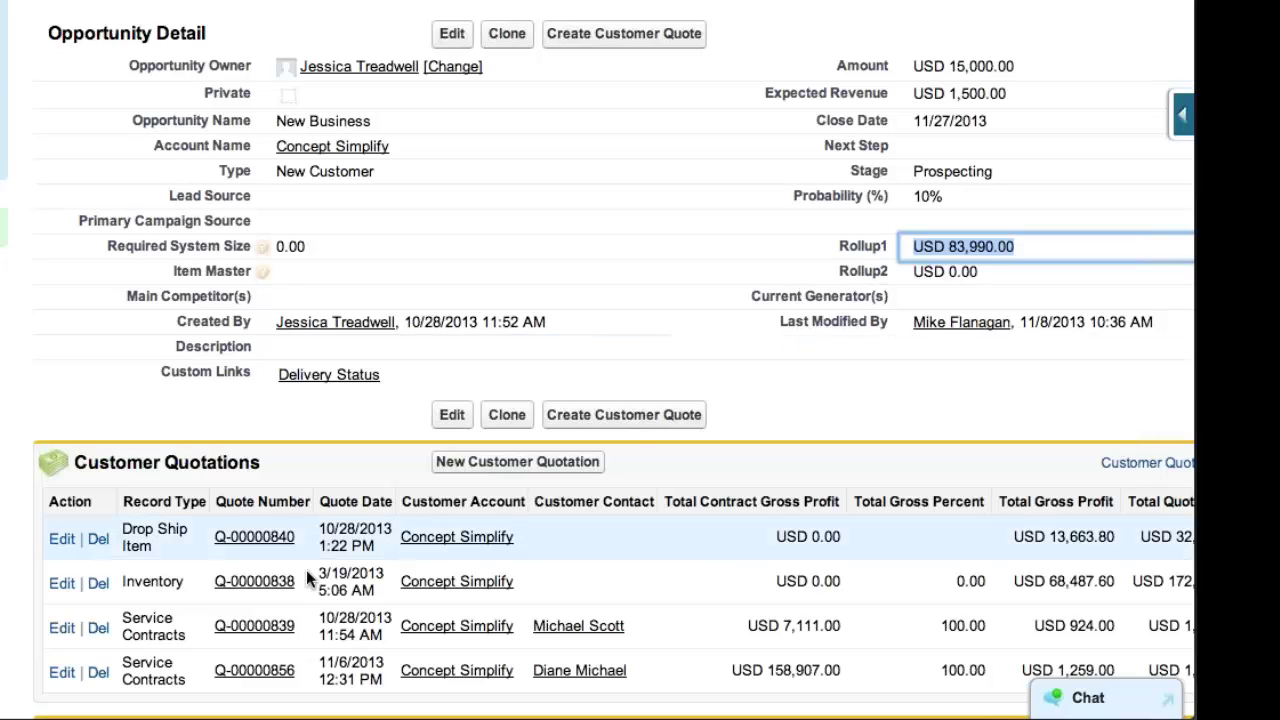
Open the Service Contracts quotation dated 11/6/2013 from the opportunity in a separate browser tab and switch to it
{"action": "right_click", "coordinate": [270, 672]}
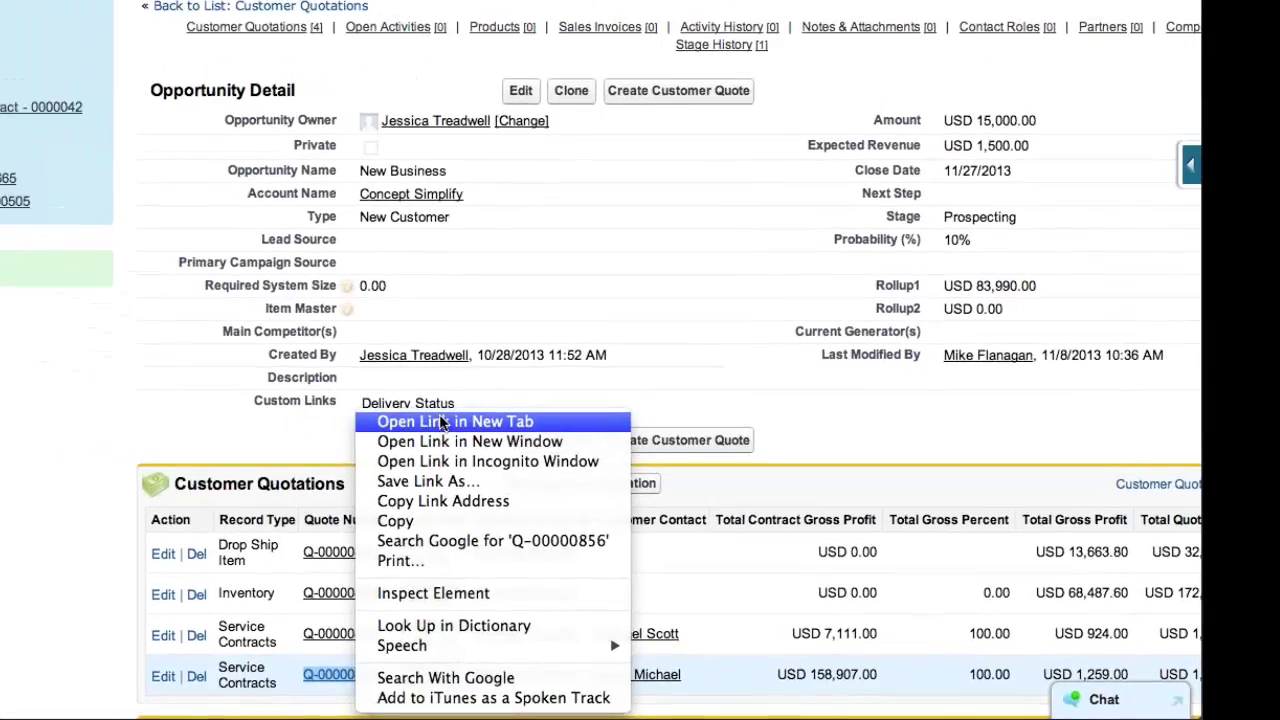
{"action": "left_click", "coordinate": [400, 470]}
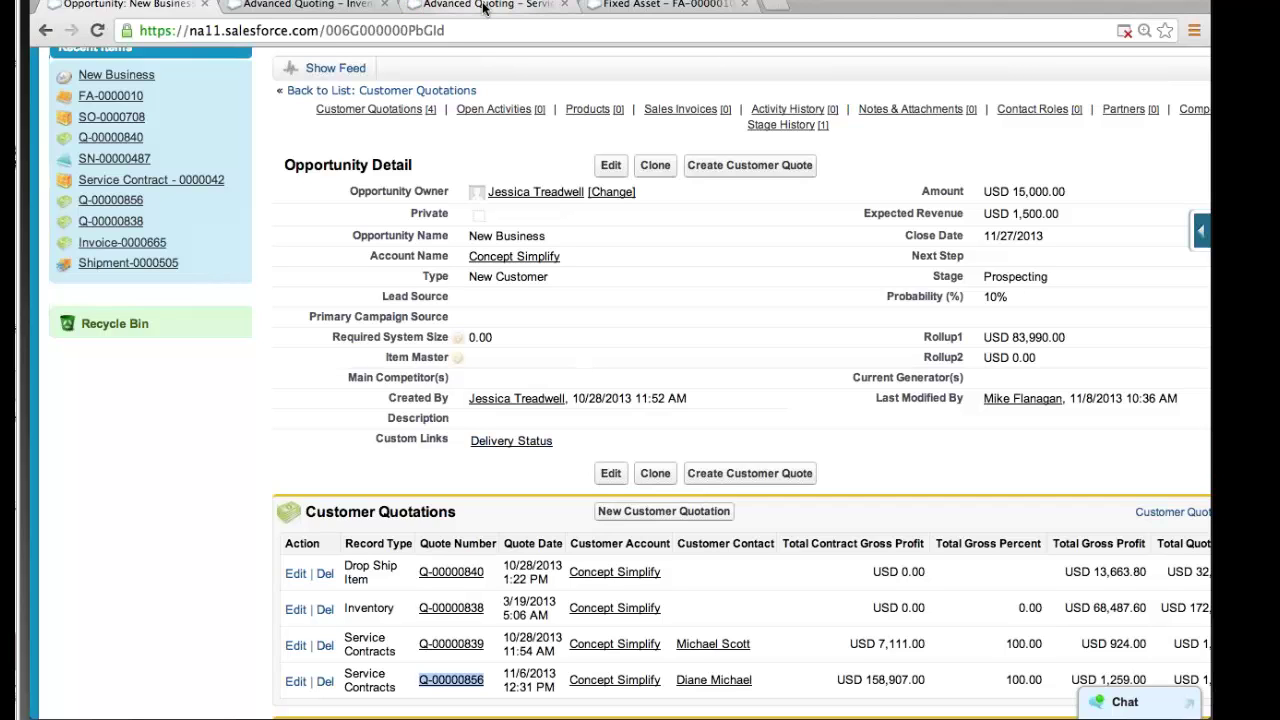
{"action": "left_click", "coordinate": [484, 7]}
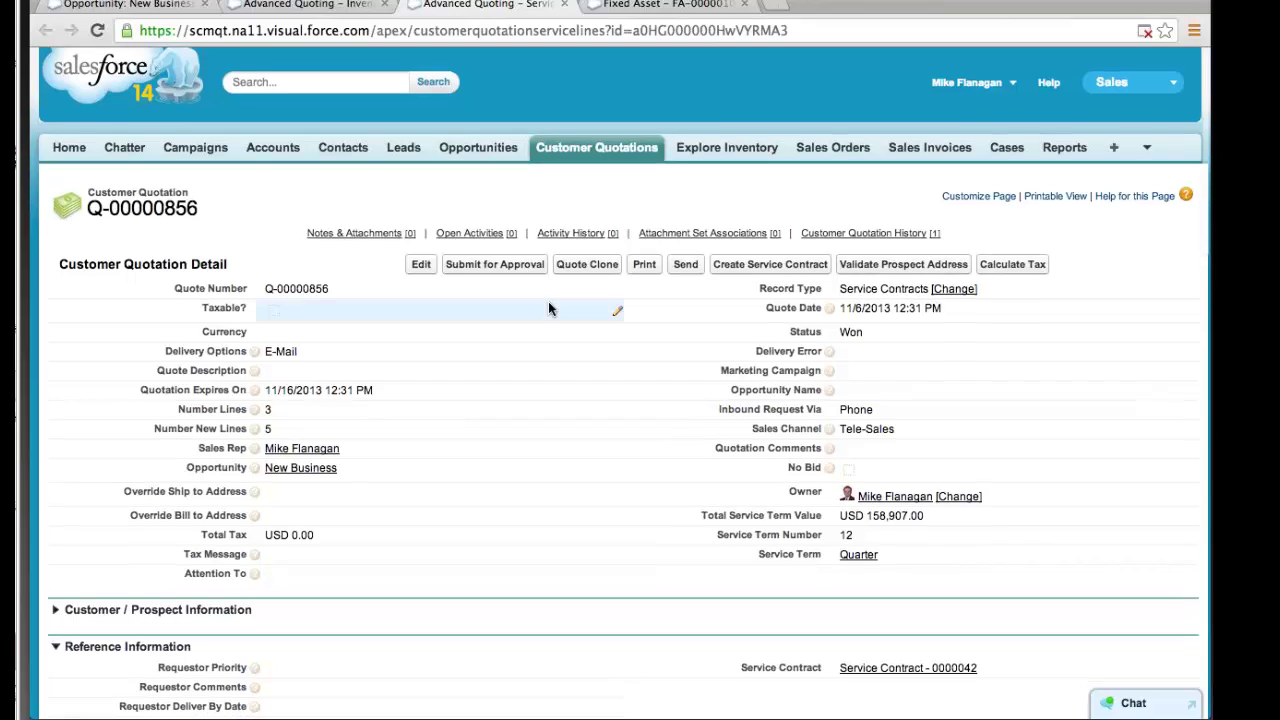
Examine the service quotation's recurring and non-recurring fees, total contract value, and the Hardware and Professional Services lines with their options
{"action": "scroll", "coordinate": [548, 308], "scroll_direction": "down", "scroll_amount": 7}
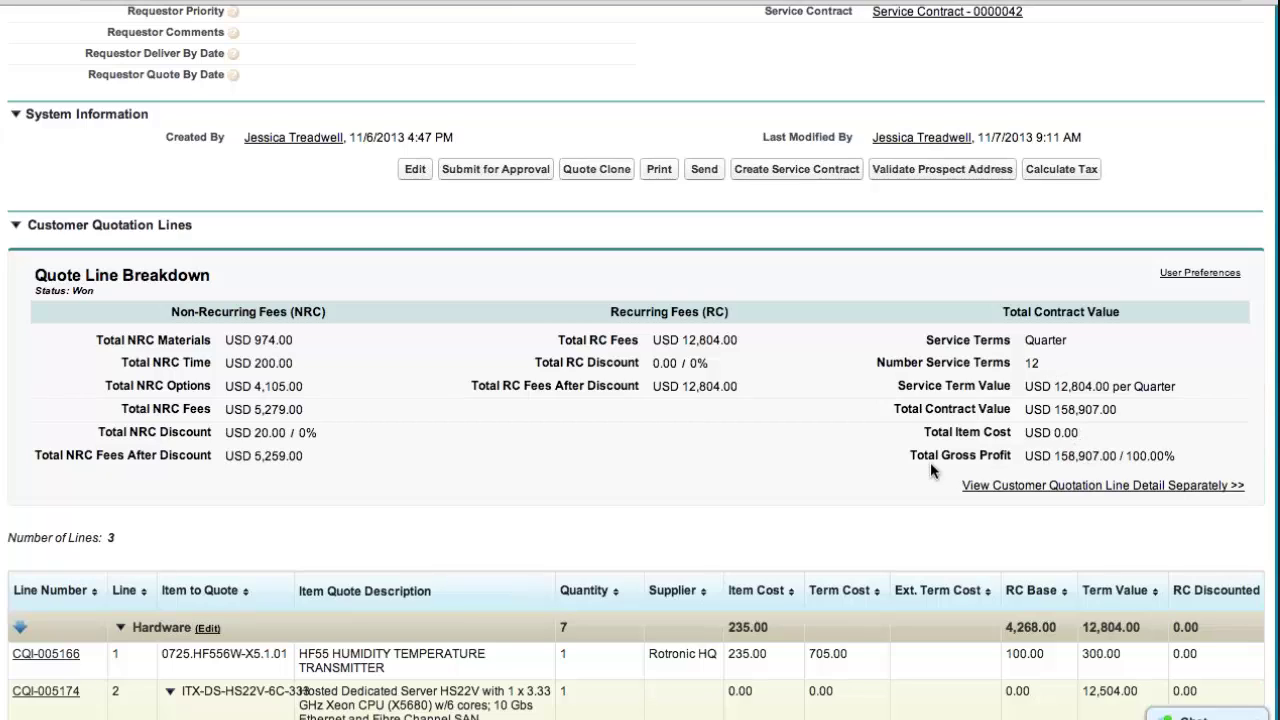
{"action": "scroll", "coordinate": [930, 464], "scroll_direction": "down", "scroll_amount": 3}
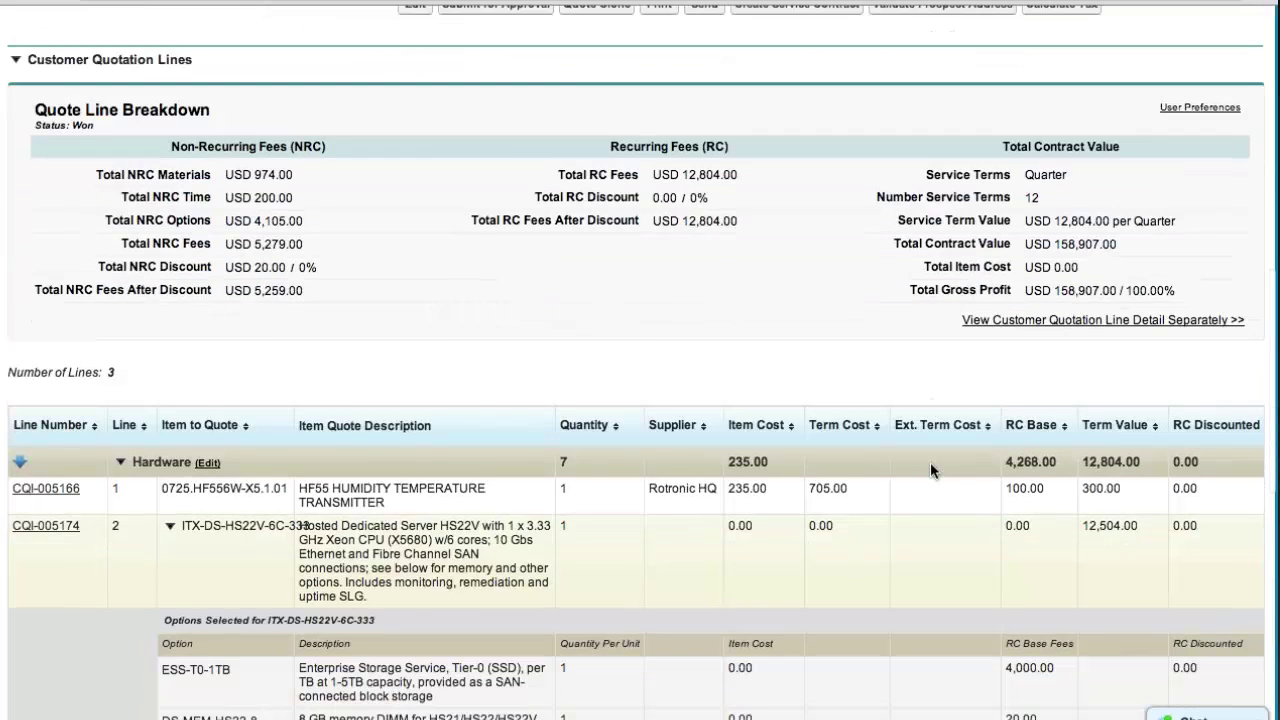
{"action": "scroll", "coordinate": [930, 462], "scroll_direction": "down", "scroll_amount": 2}
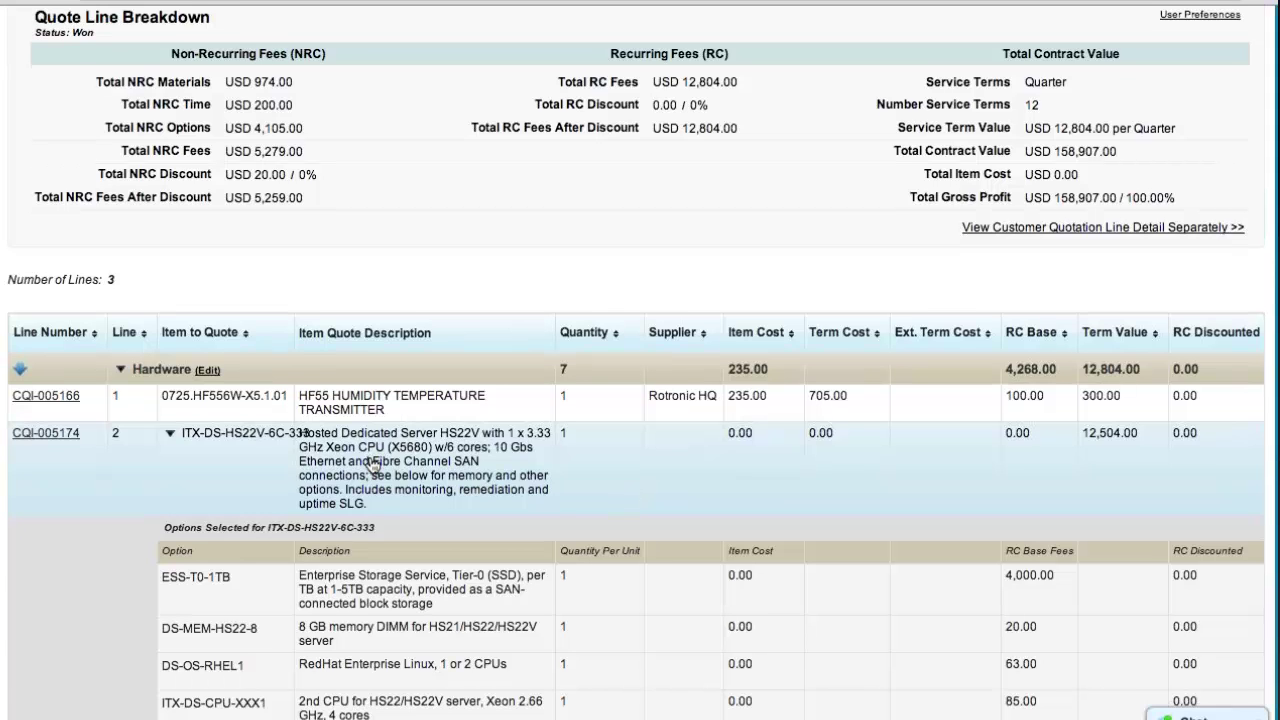
{"action": "scroll", "coordinate": [373, 465], "scroll_direction": "down", "scroll_amount": 2}
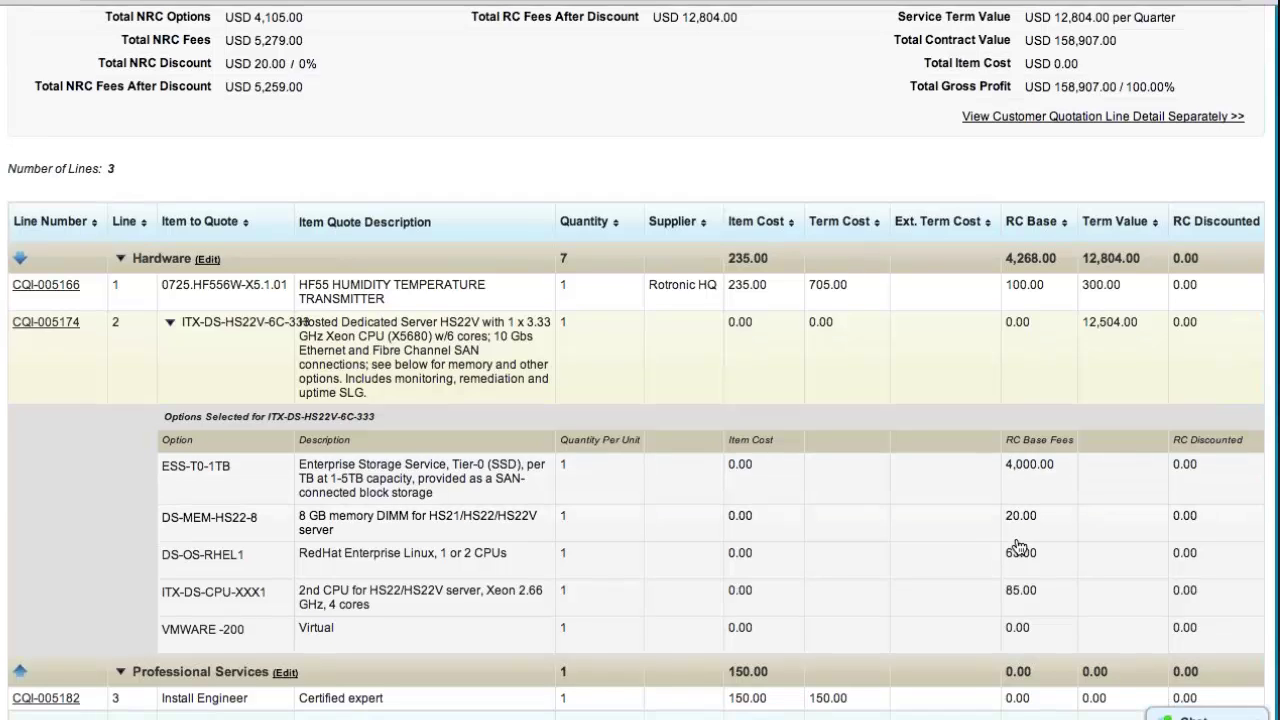
{"action": "scroll", "coordinate": [531, 680], "scroll_direction": "down", "scroll_amount": 3}
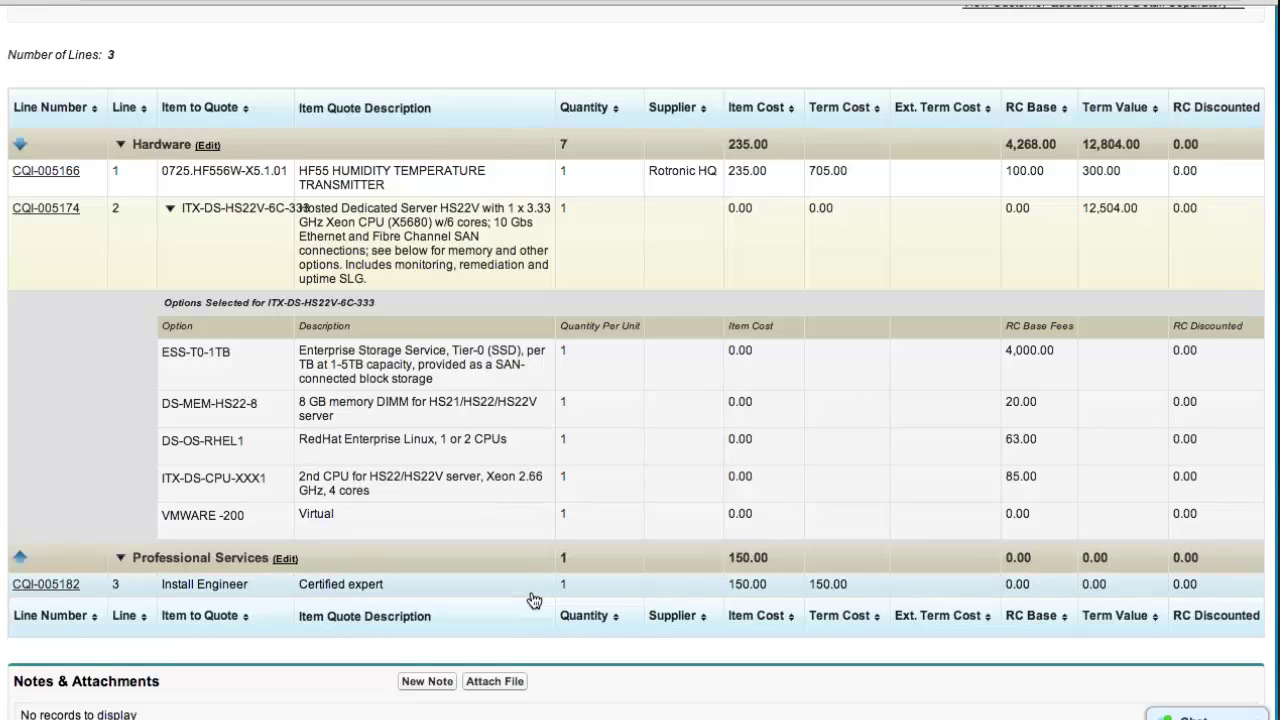
{"action": "scroll", "coordinate": [531, 597], "scroll_direction": "up", "scroll_amount": 10}
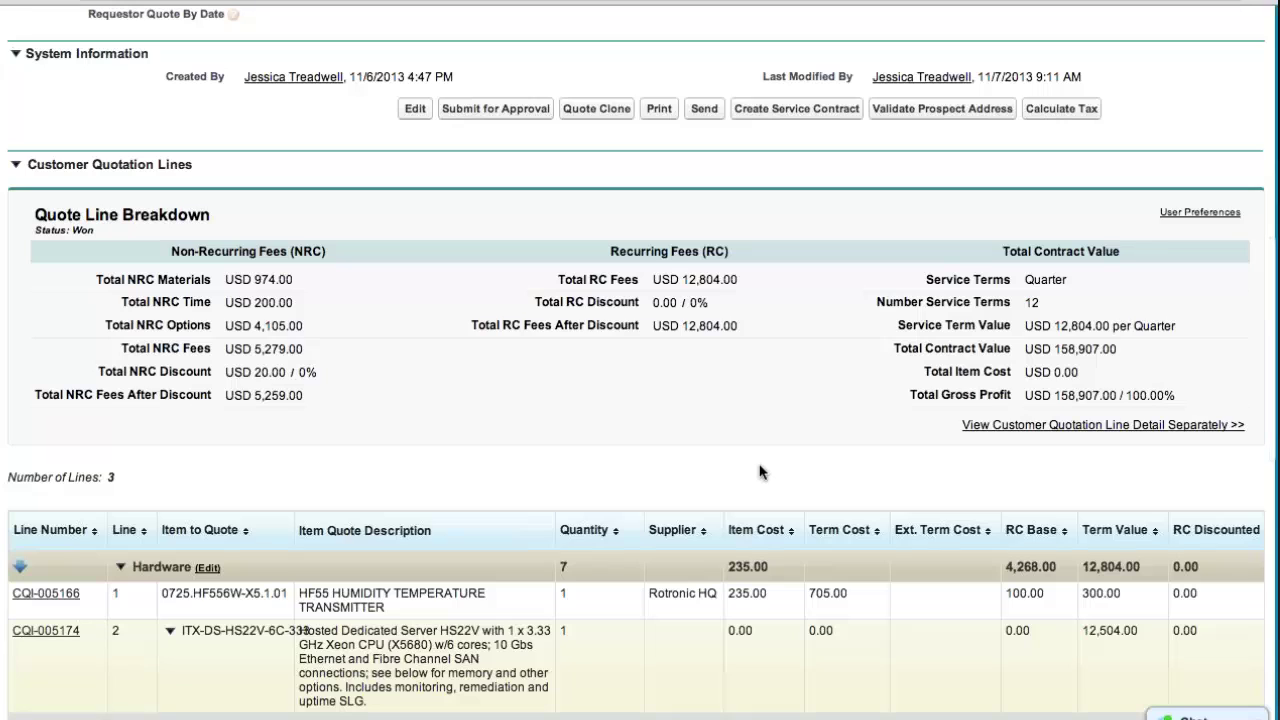
{"action": "scroll", "coordinate": [729, 275], "scroll_direction": "up", "scroll_amount": 1}
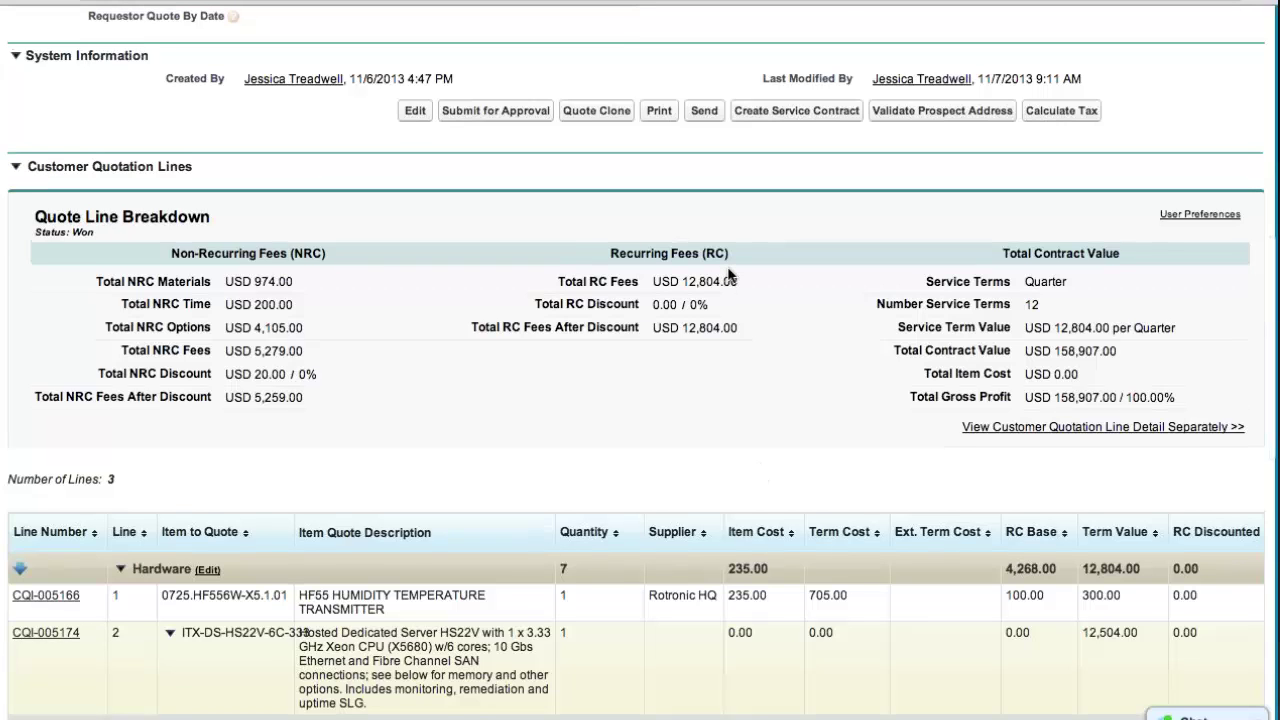
{"action": "scroll", "coordinate": [729, 275], "scroll_direction": "up", "scroll_amount": 1}
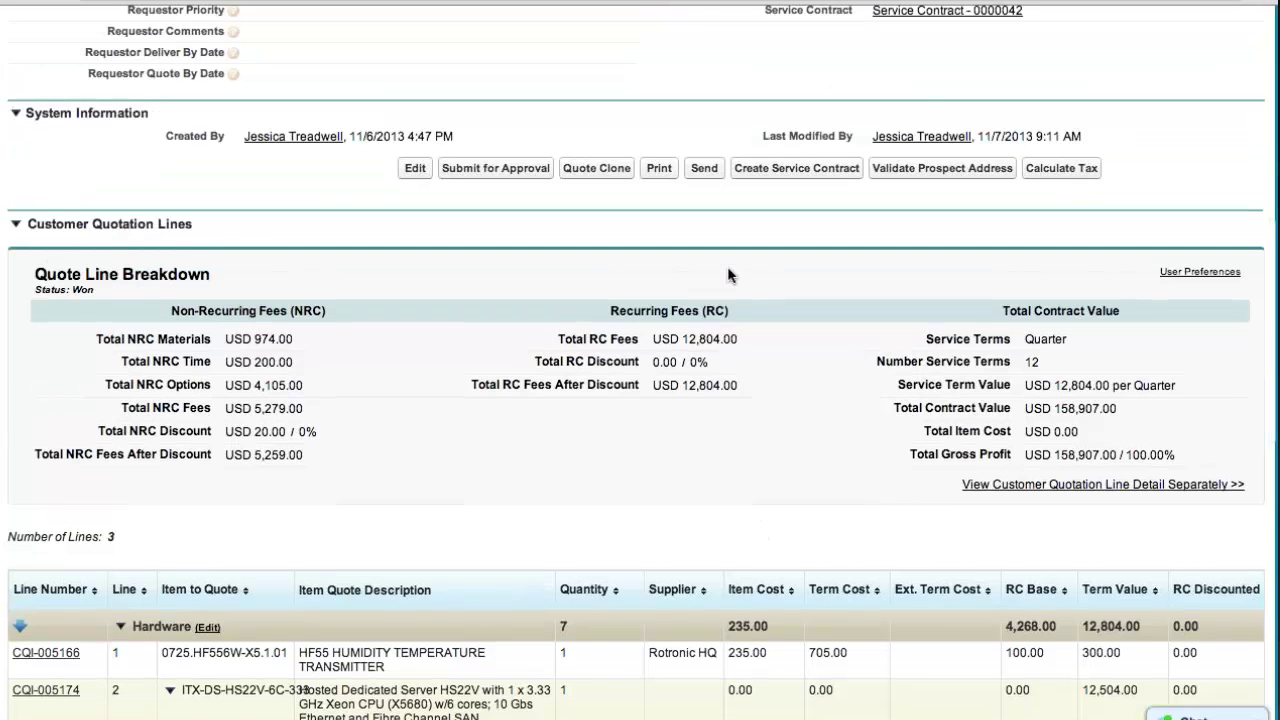
Open the service contract linked to the quotation and go to its contract line for the HF55 humidity temperature transmitter
{"action": "scroll", "coordinate": [727, 268], "scroll_direction": "up", "scroll_amount": 2}
{"action": "left_click", "coordinate": [927, 100]}
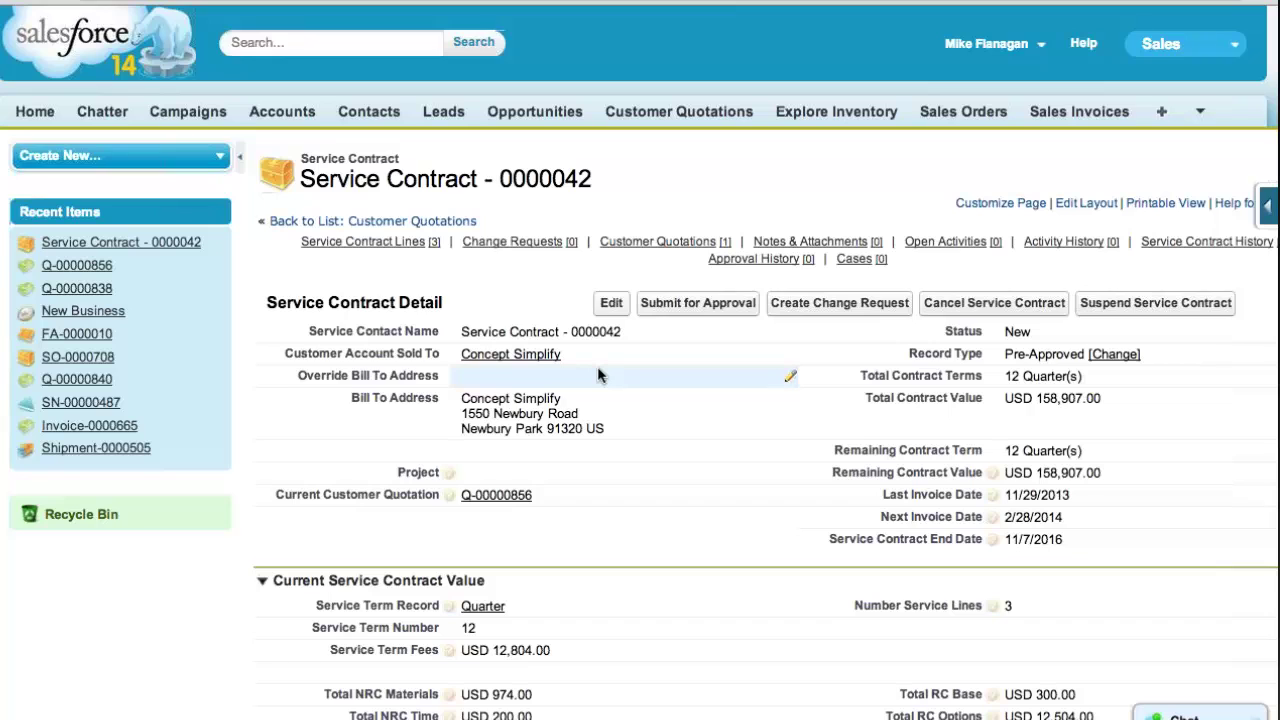
{"action": "scroll", "coordinate": [600, 375], "scroll_direction": "down", "scroll_amount": 3}
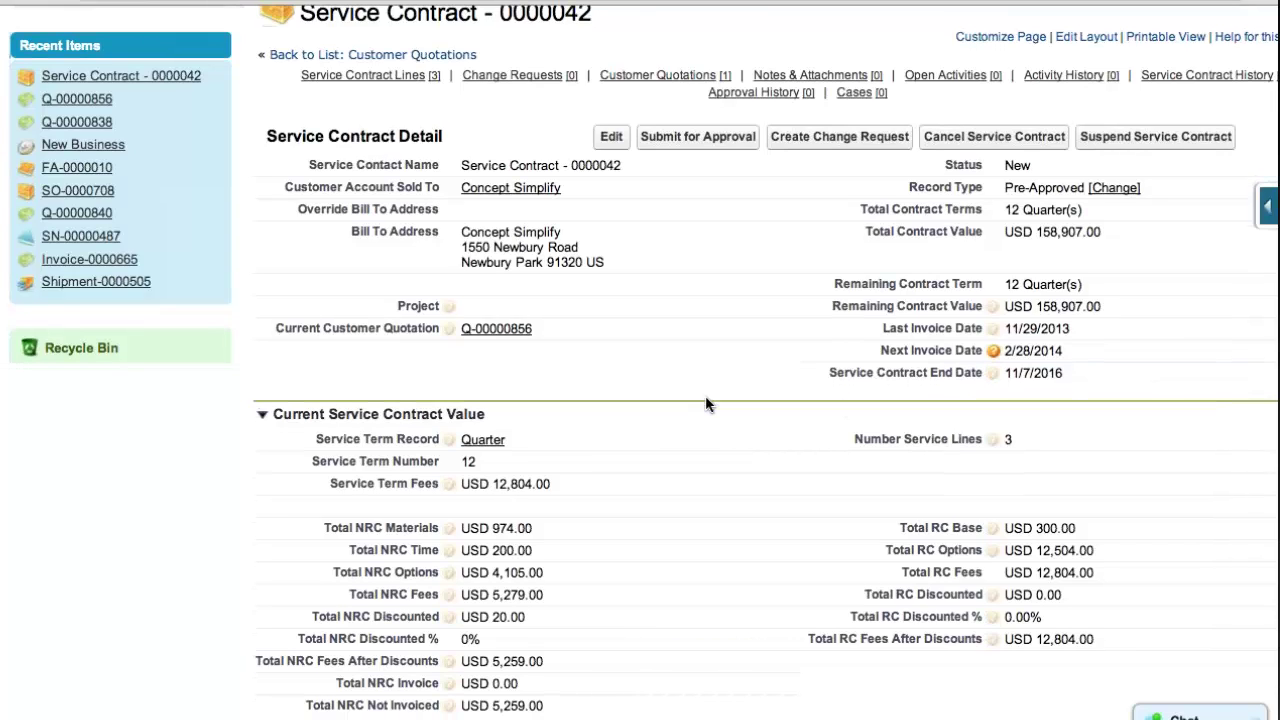
{"action": "scroll", "coordinate": [705, 404], "scroll_direction": "down", "scroll_amount": 10}
{"action": "scroll", "coordinate": [708, 405], "scroll_direction": "down", "scroll_amount": 2}
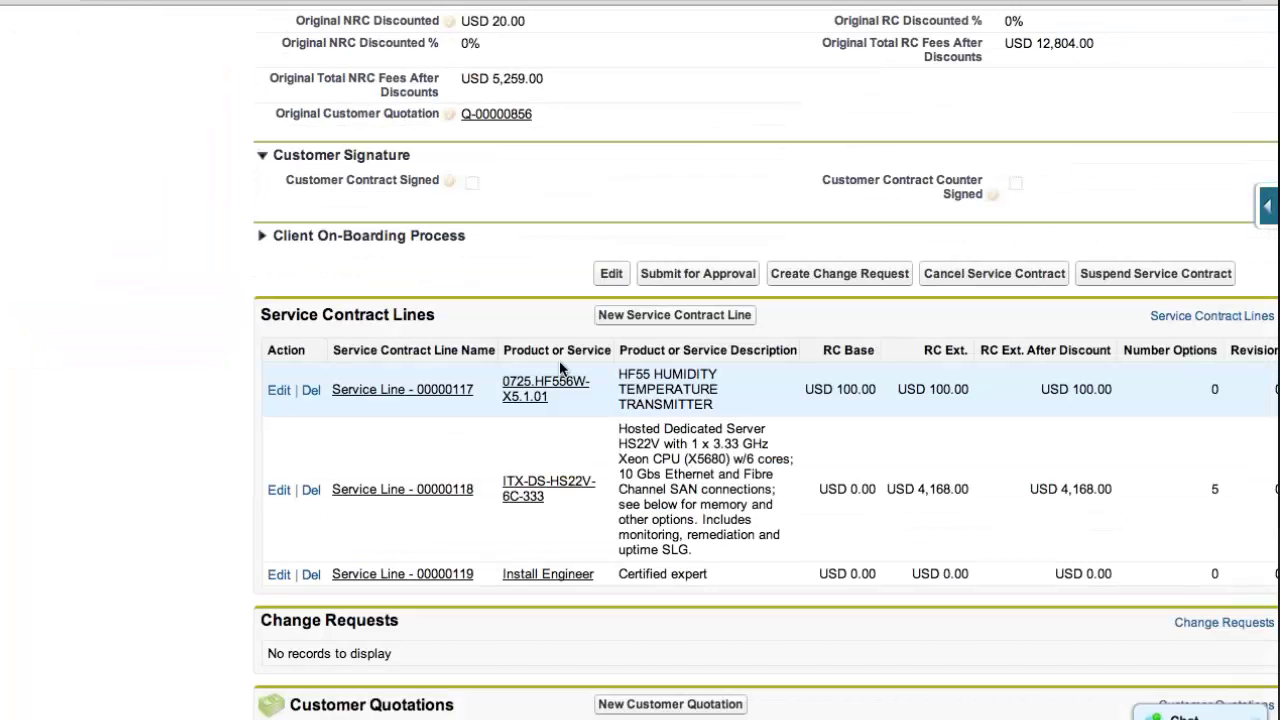
{"action": "left_click", "coordinate": [432, 393]}
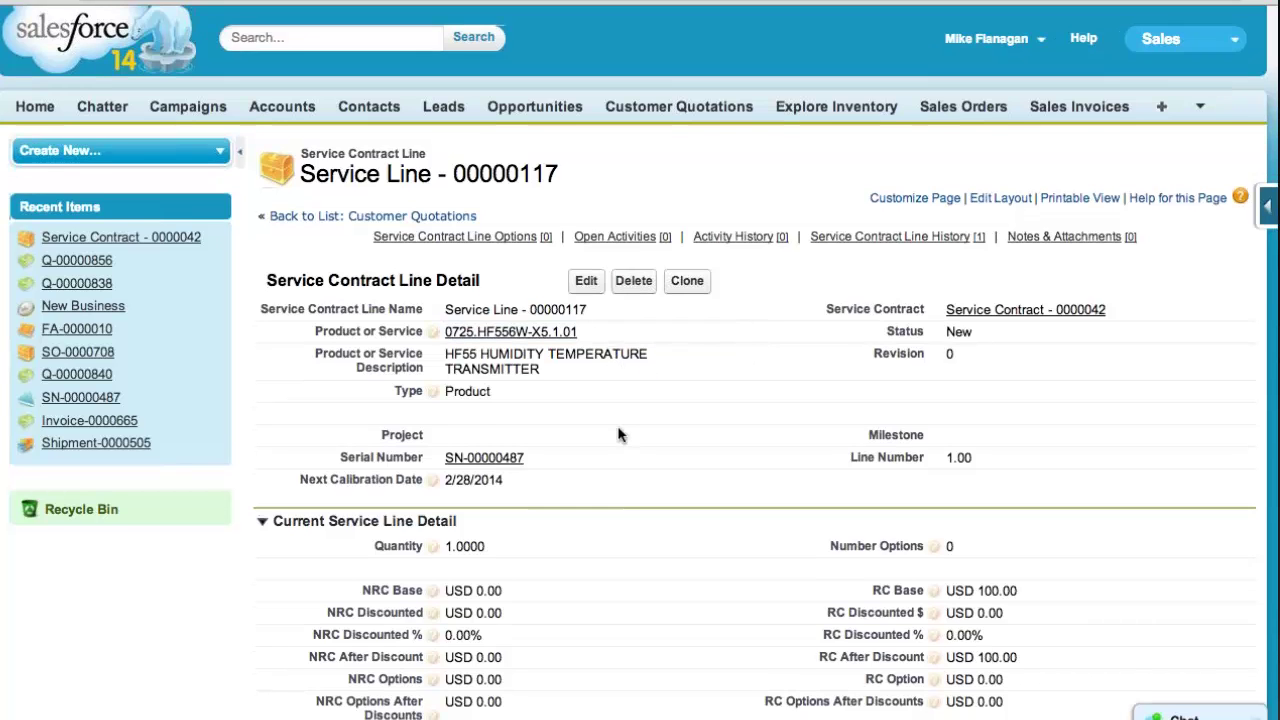
Open the serial number record linked to the HF55 transmitter's service contract line
{"action": "scroll", "coordinate": [617, 432], "scroll_direction": "down", "scroll_amount": 3}
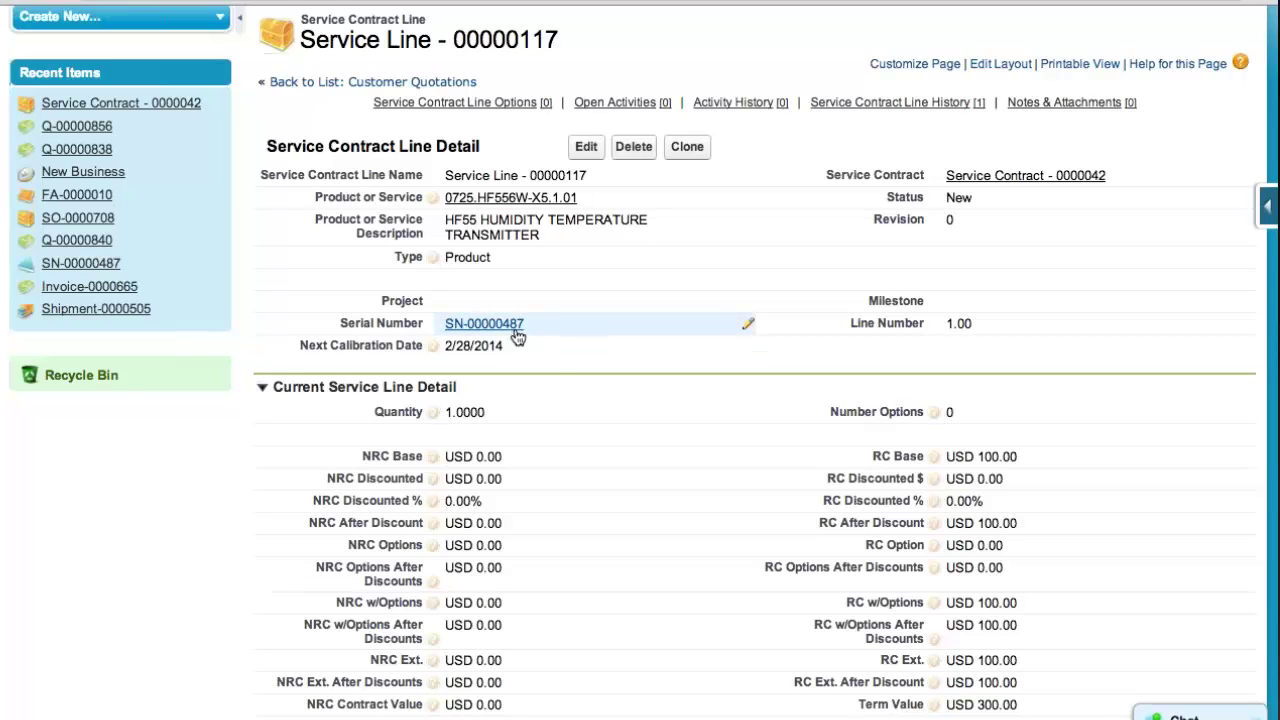
{"action": "mouse_move", "coordinate": [509, 333]}
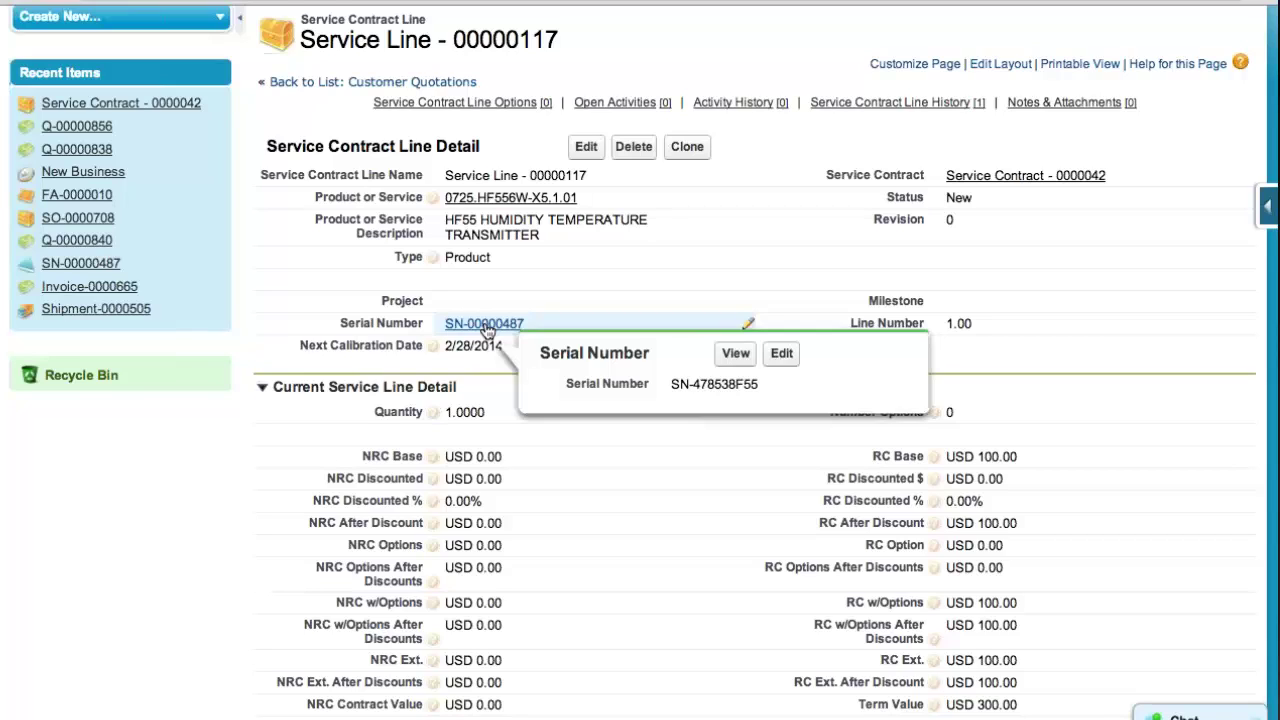
{"action": "left_click", "coordinate": [487, 326]}
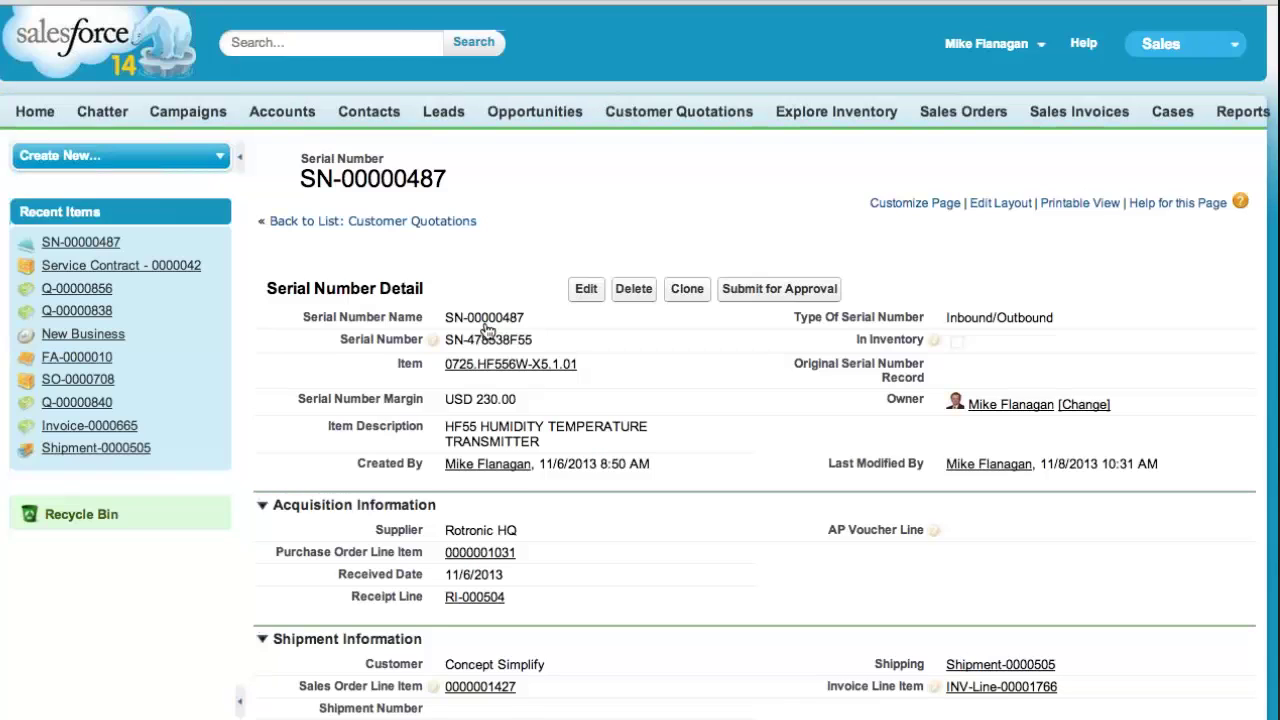
Examine the HF55 transmitter's serial number record, covering its serial number, acquisition and shipment information, and linked service contract lines
{"action": "left_click_drag", "start_coordinate": [545, 332], "coordinate": [495, 331]}
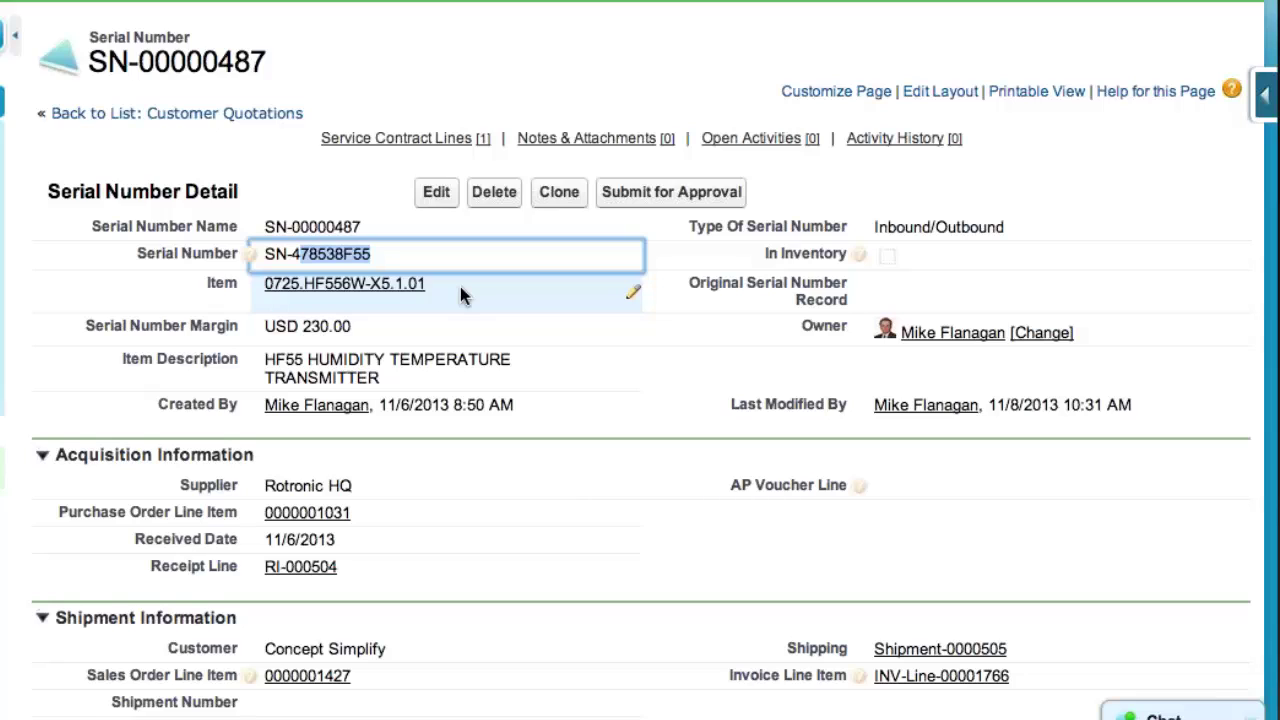
{"action": "scroll", "coordinate": [460, 286], "scroll_direction": "down", "scroll_amount": 5}
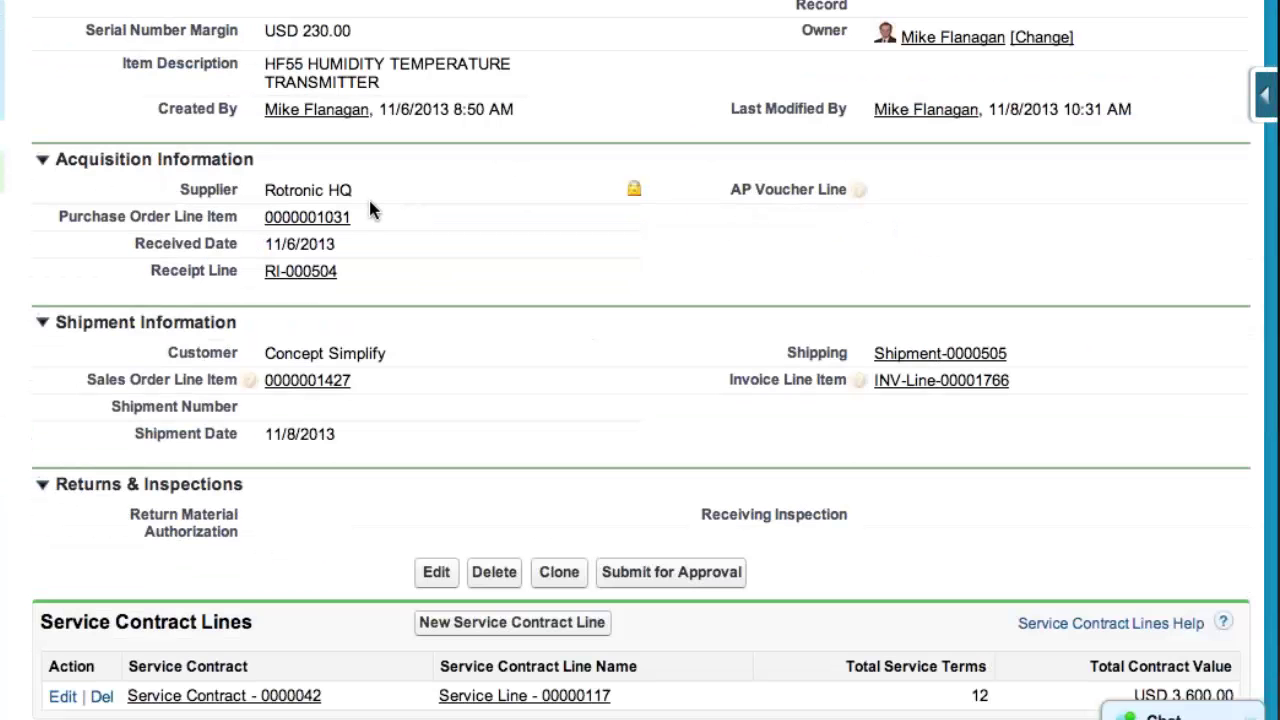
{"action": "mouse_move", "coordinate": [338, 224]}
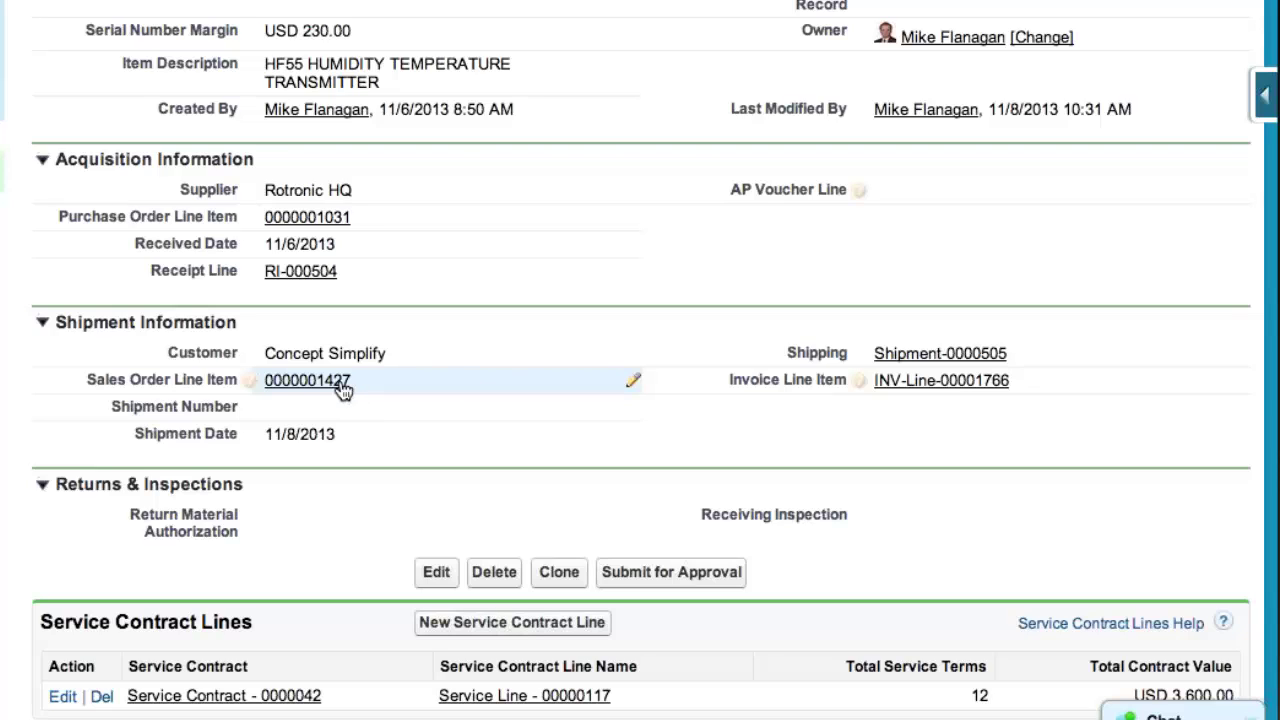
{"action": "mouse_move", "coordinate": [336, 389]}
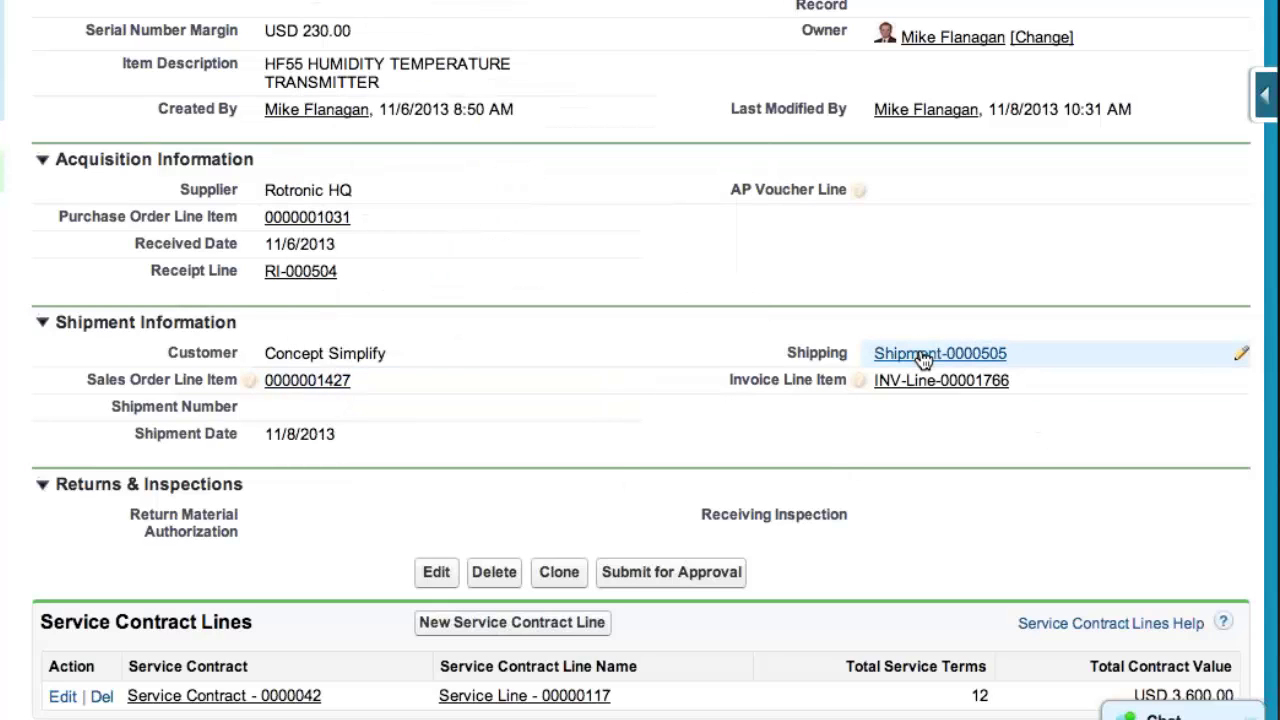
{"action": "mouse_move", "coordinate": [923, 360]}
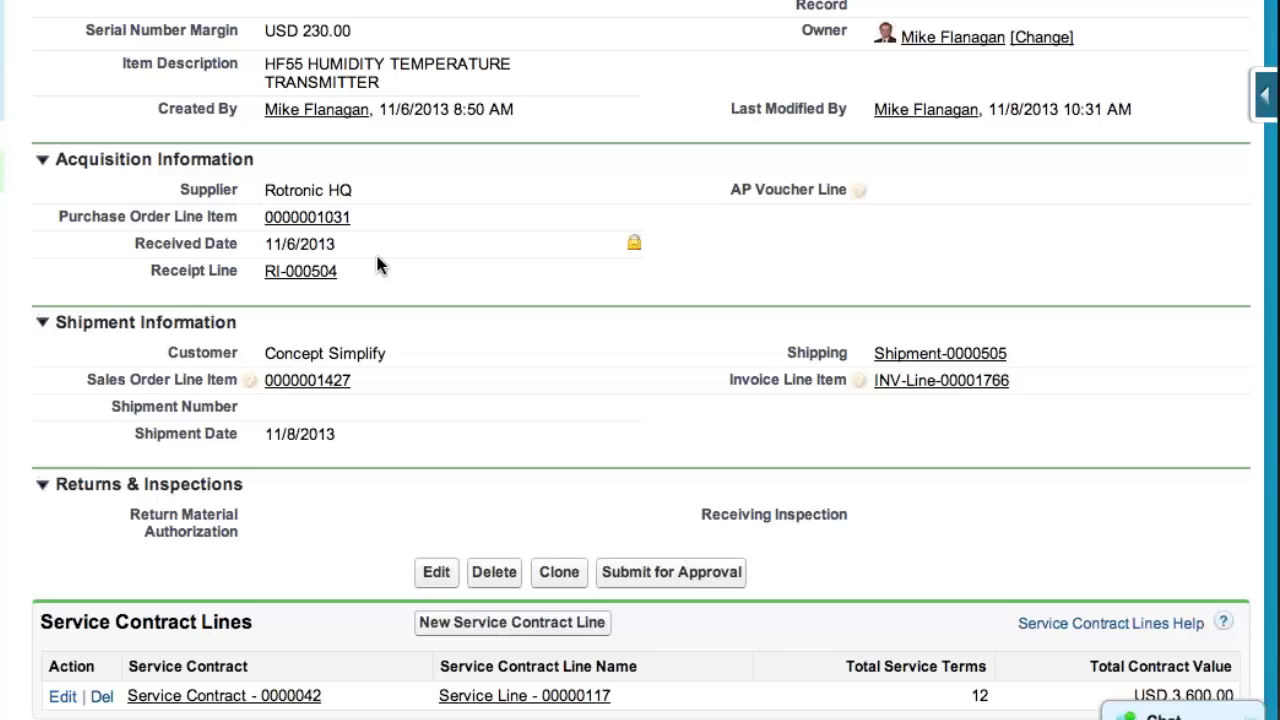
{"action": "scroll", "coordinate": [325, 457], "scroll_direction": "down", "scroll_amount": 3}
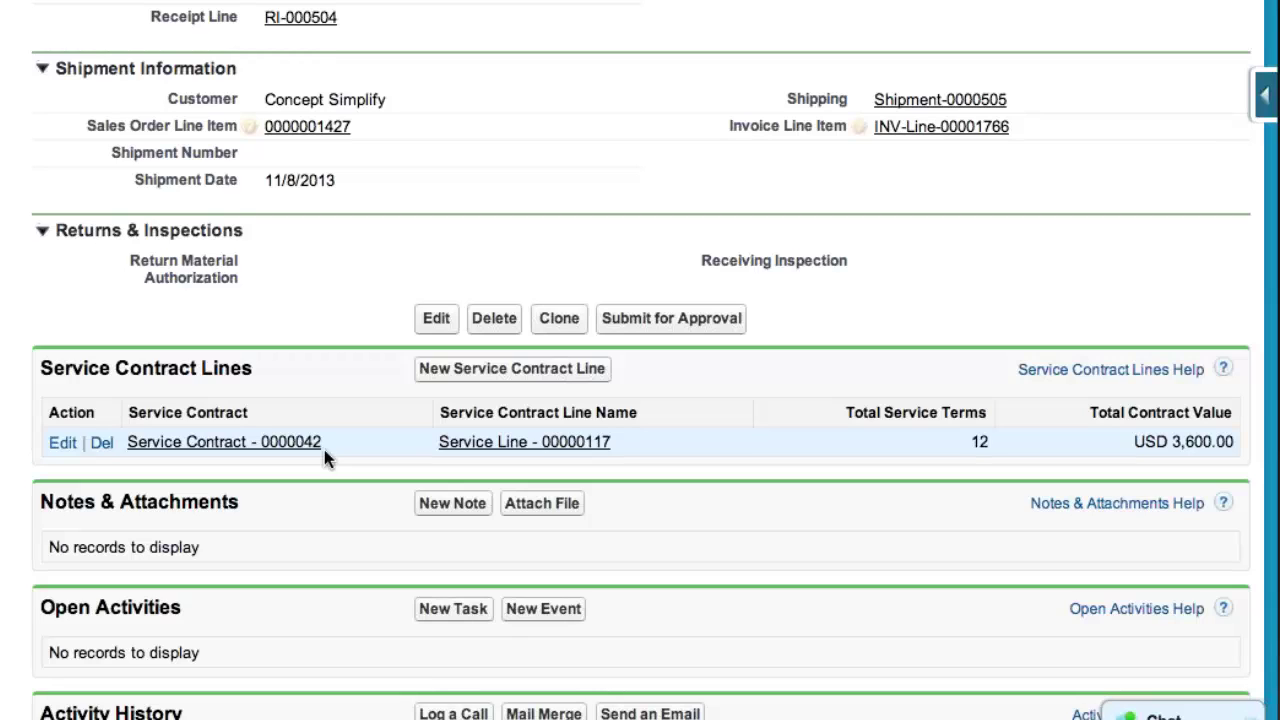
{"action": "scroll", "coordinate": [325, 457], "scroll_direction": "up", "scroll_amount": 3}
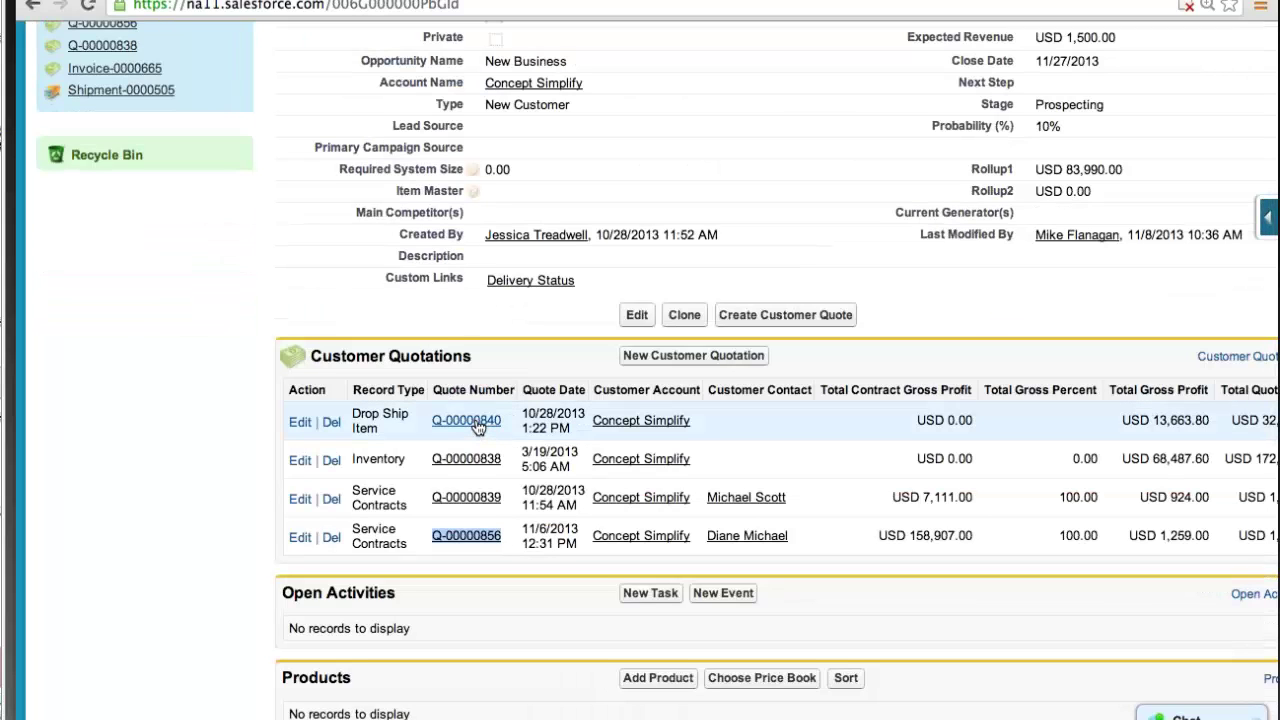
Open the opportunity's Drop Ship Item quotation in a separate browser tab and examine its Quote Line Breakdown and quotation lines
{"action": "right_click", "coordinate": [480, 423]}
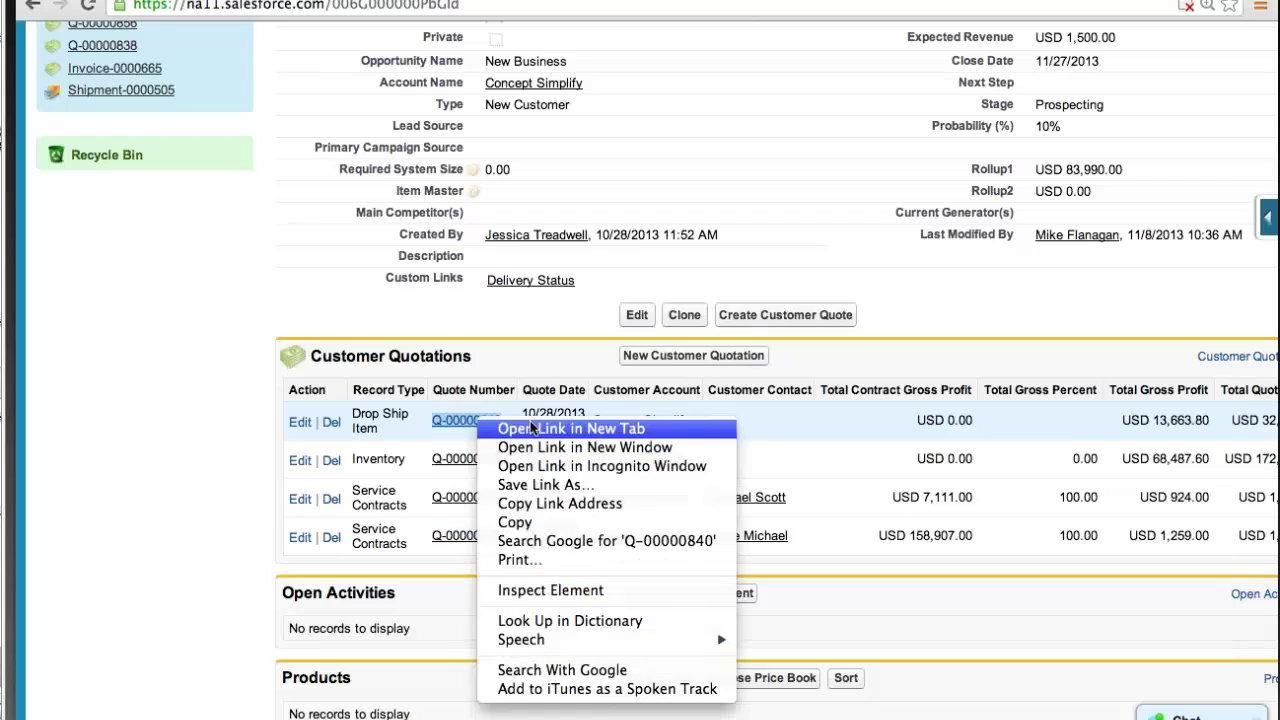
{"action": "left_click", "coordinate": [531, 427]}
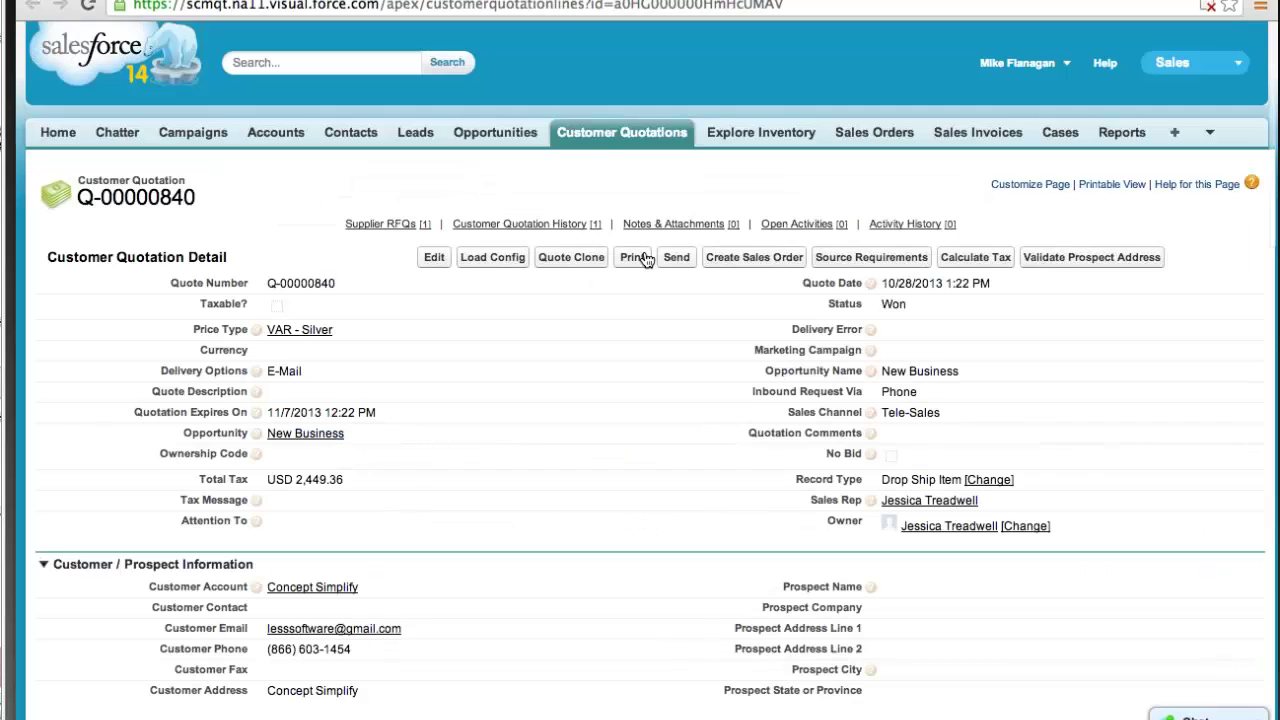
{"action": "scroll", "coordinate": [644, 258], "scroll_direction": "down", "scroll_amount": 6}
{"action": "scroll", "coordinate": [644, 258], "scroll_direction": "down", "scroll_amount": 5}
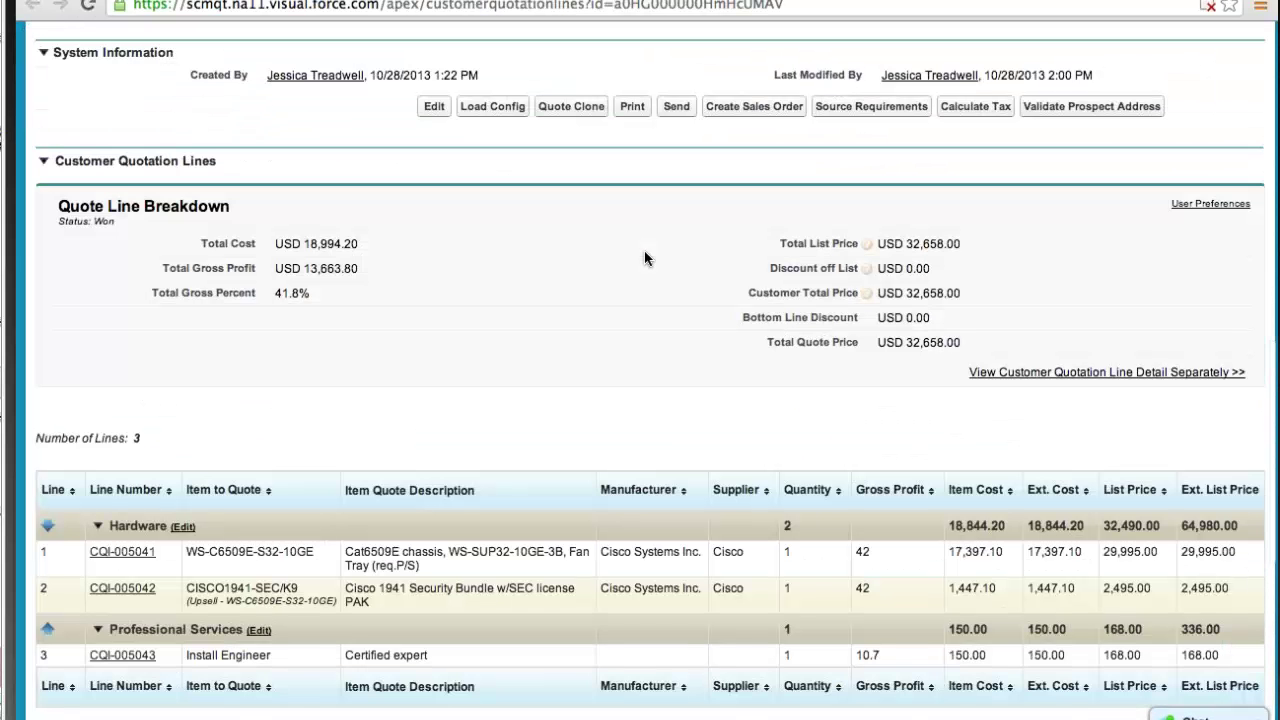
{"action": "scroll", "coordinate": [644, 258], "scroll_direction": "down", "scroll_amount": 1}
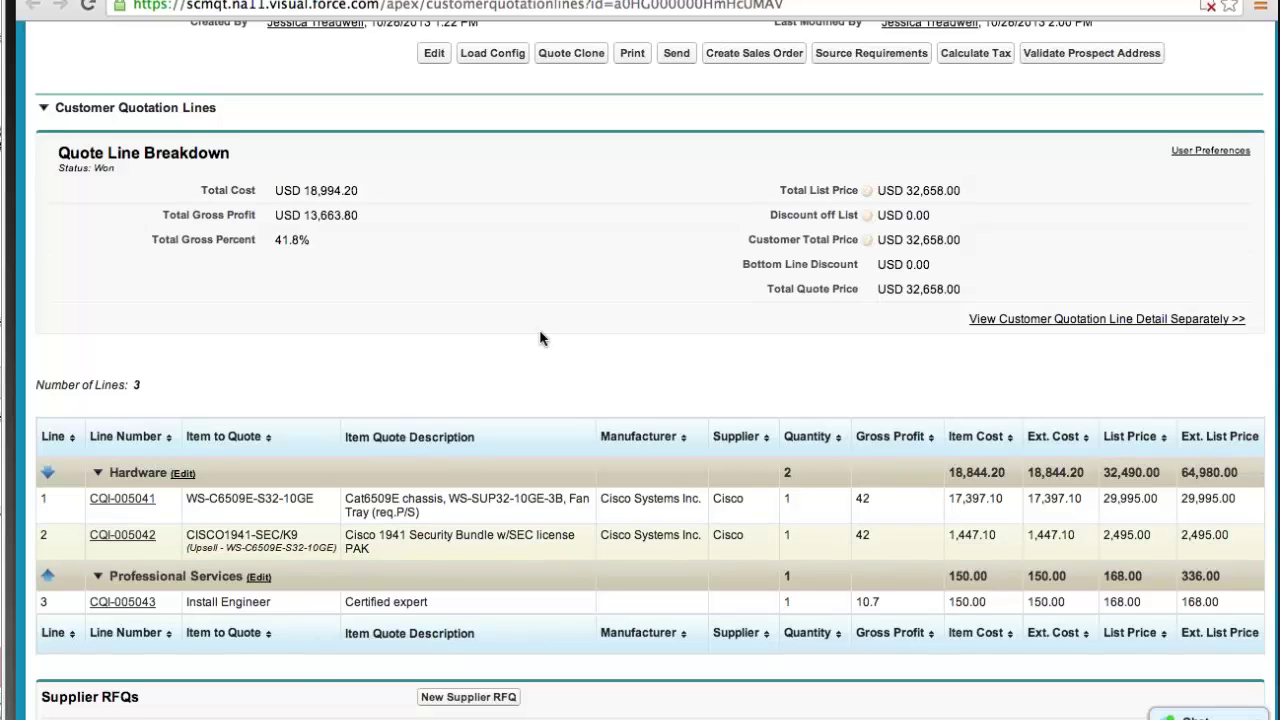
Go to sales order SO-0000708 for the drop ship quotation and examine its trade and deposit information, line items and purchase orders
{"action": "scroll", "coordinate": [541, 338], "scroll_direction": "up", "scroll_amount": 4}
{"action": "left_click", "coordinate": [907, 185]}
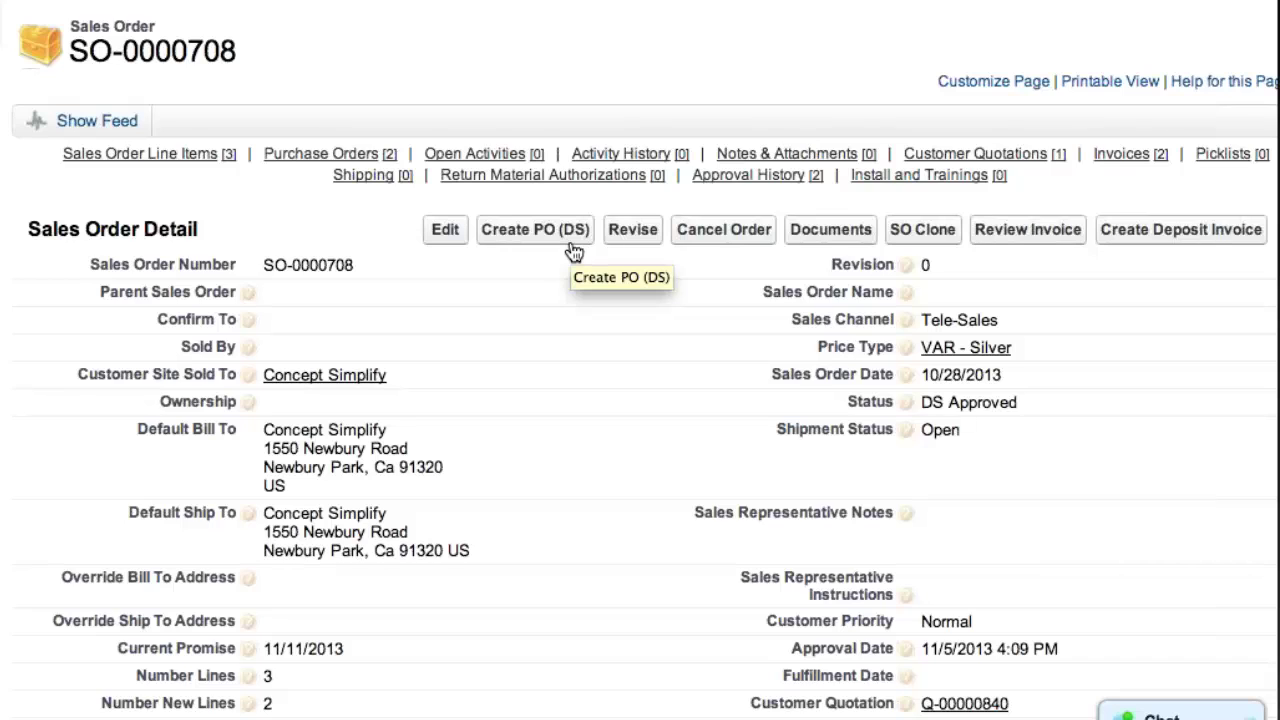
{"action": "scroll", "coordinate": [575, 250], "scroll_direction": "down", "scroll_amount": 10}
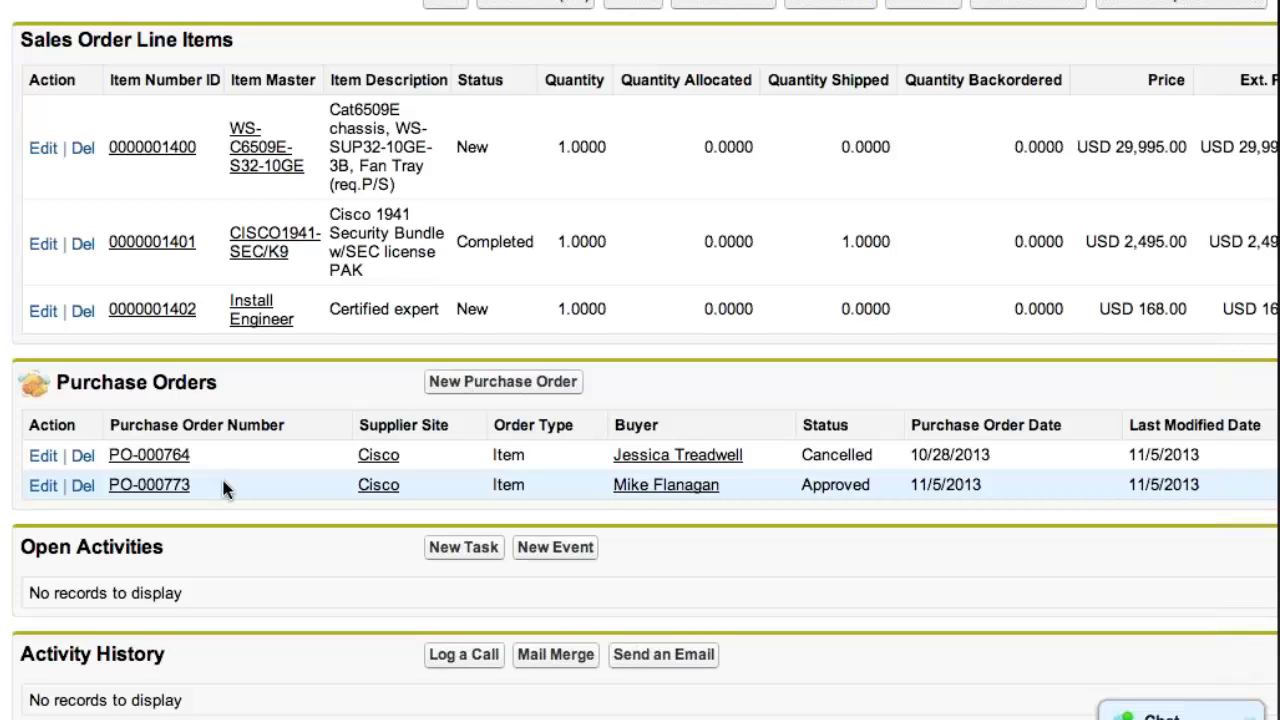
{"action": "scroll", "coordinate": [314, 40], "scroll_direction": "up", "scroll_amount": 8}
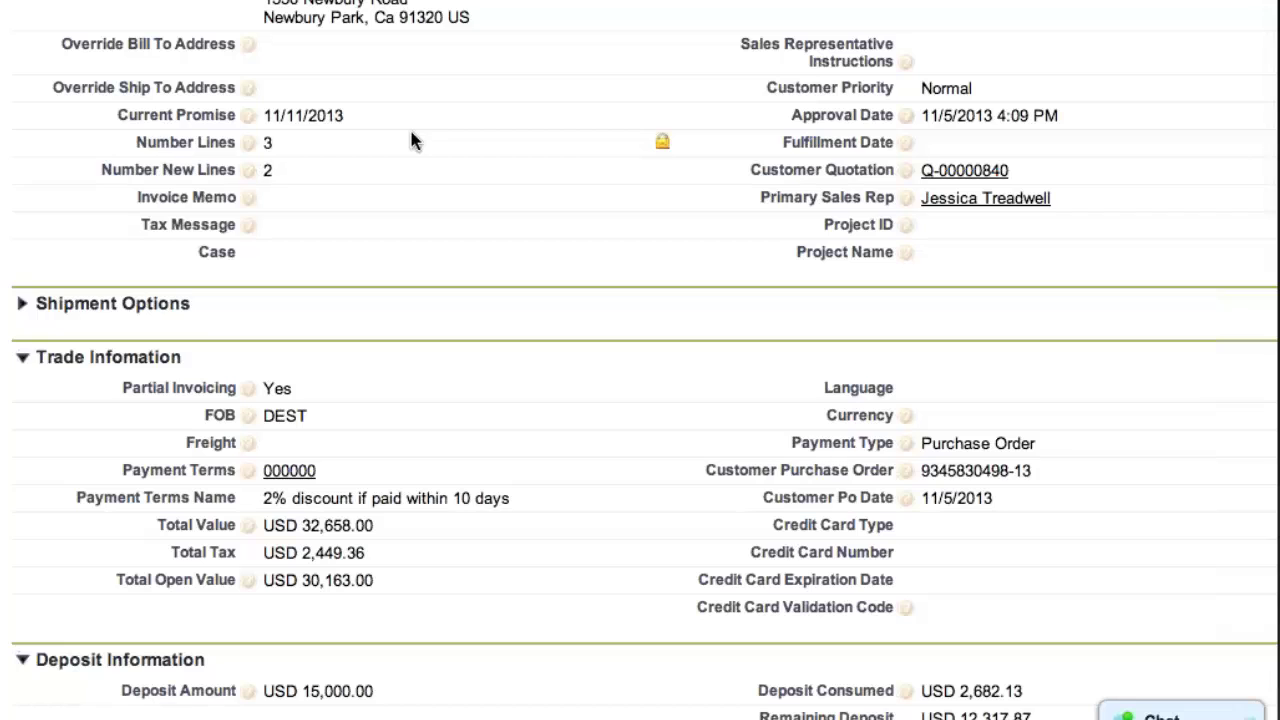
{"action": "scroll", "coordinate": [410, 140], "scroll_direction": "down", "scroll_amount": 5}
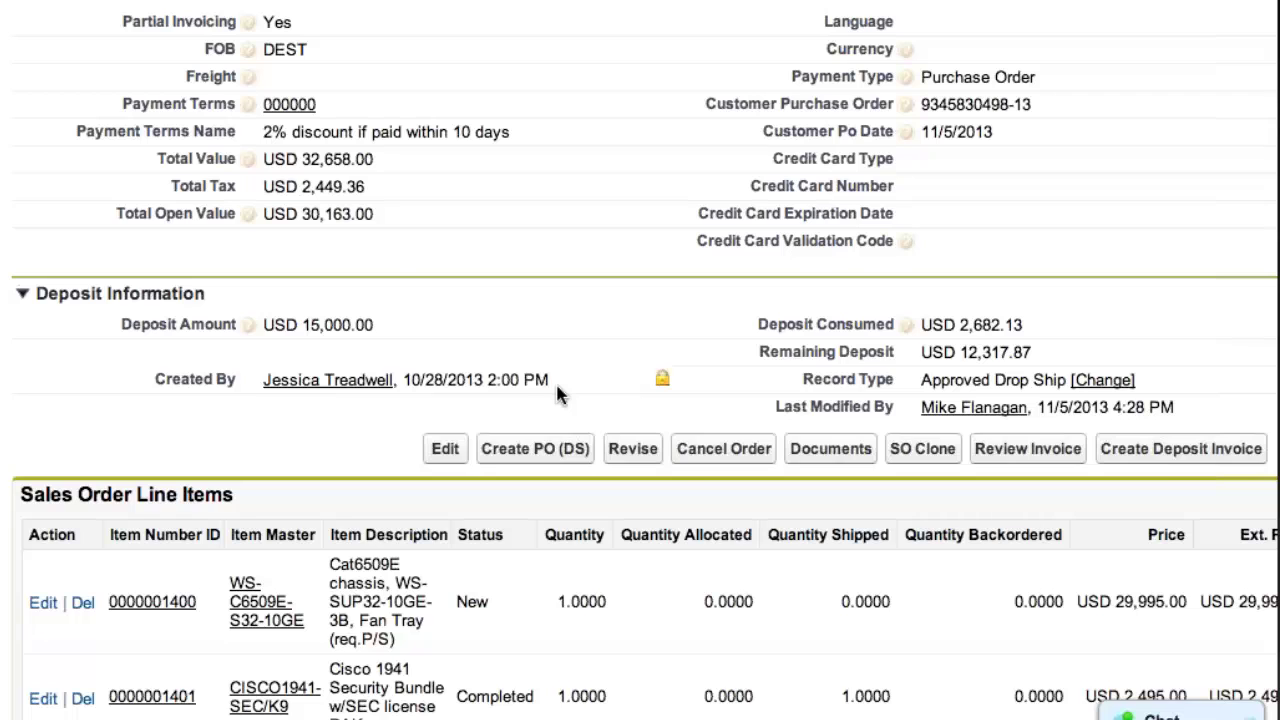
{"action": "scroll", "coordinate": [336, 163], "scroll_direction": "down", "scroll_amount": 4}
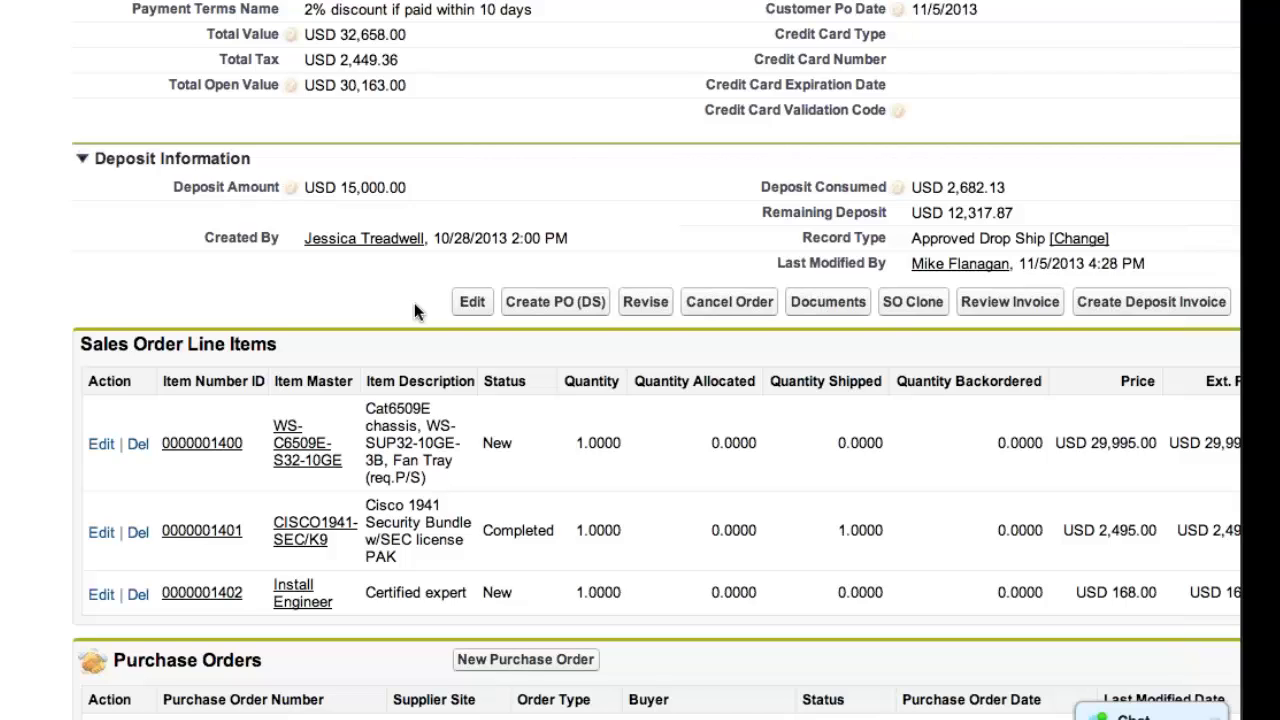
{"action": "scroll", "coordinate": [361, 553], "scroll_direction": "down", "scroll_amount": 3}
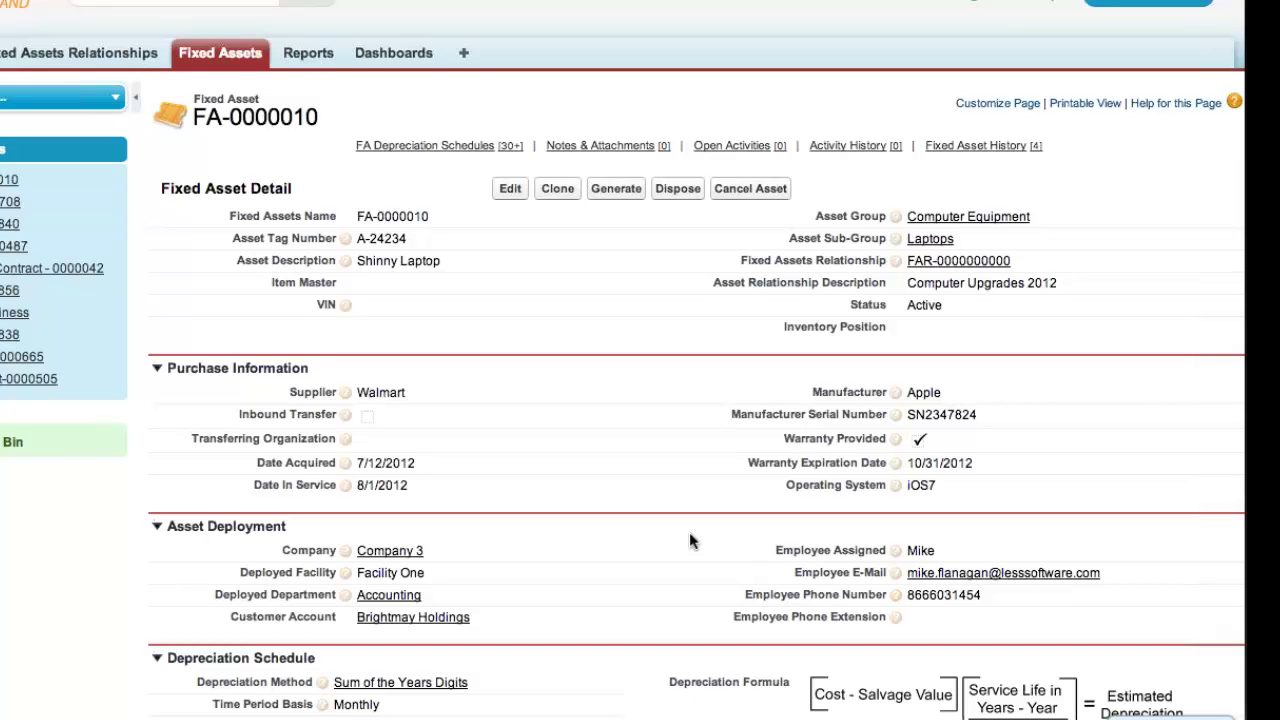
Examine the Shinny Laptop fixed asset's purchase, deployment, depreciation and disposal details and its depreciation schedules
{"action": "scroll", "coordinate": [689, 533], "scroll_direction": "down", "scroll_amount": 3}
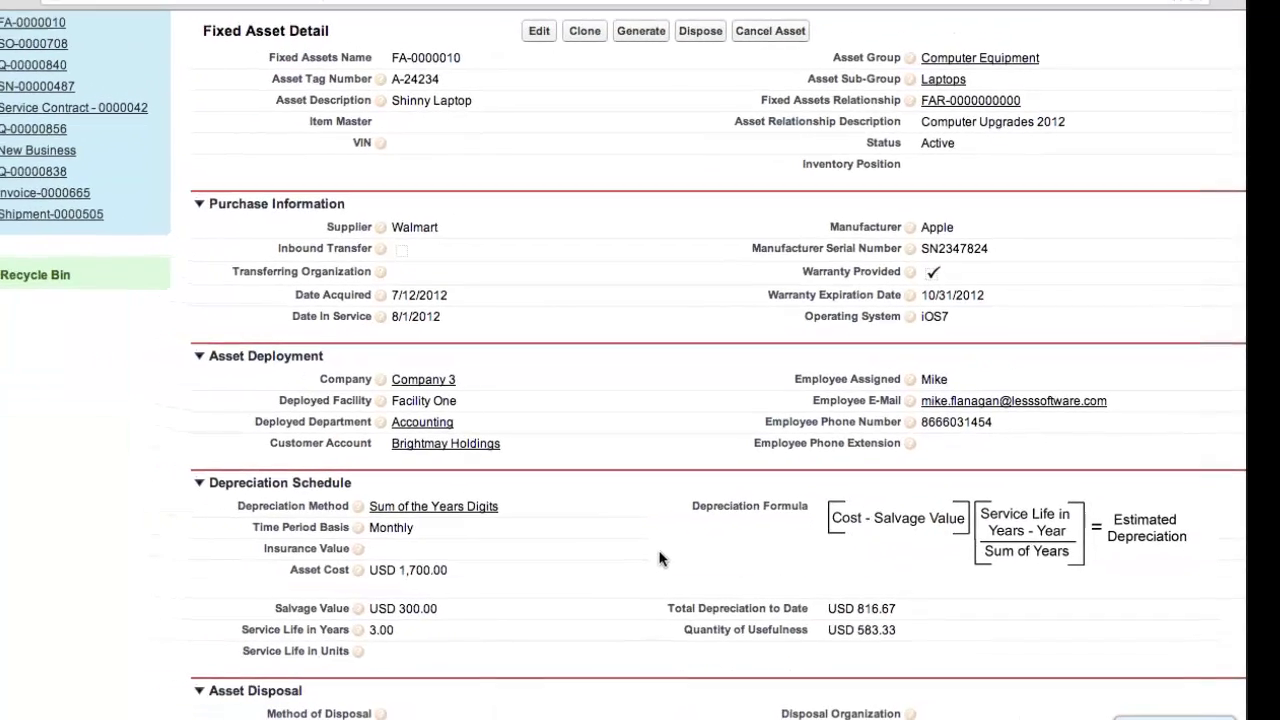
{"action": "scroll", "coordinate": [660, 558], "scroll_direction": "down", "scroll_amount": 2}
{"action": "scroll", "coordinate": [690, 558], "scroll_direction": "down", "scroll_amount": 3}
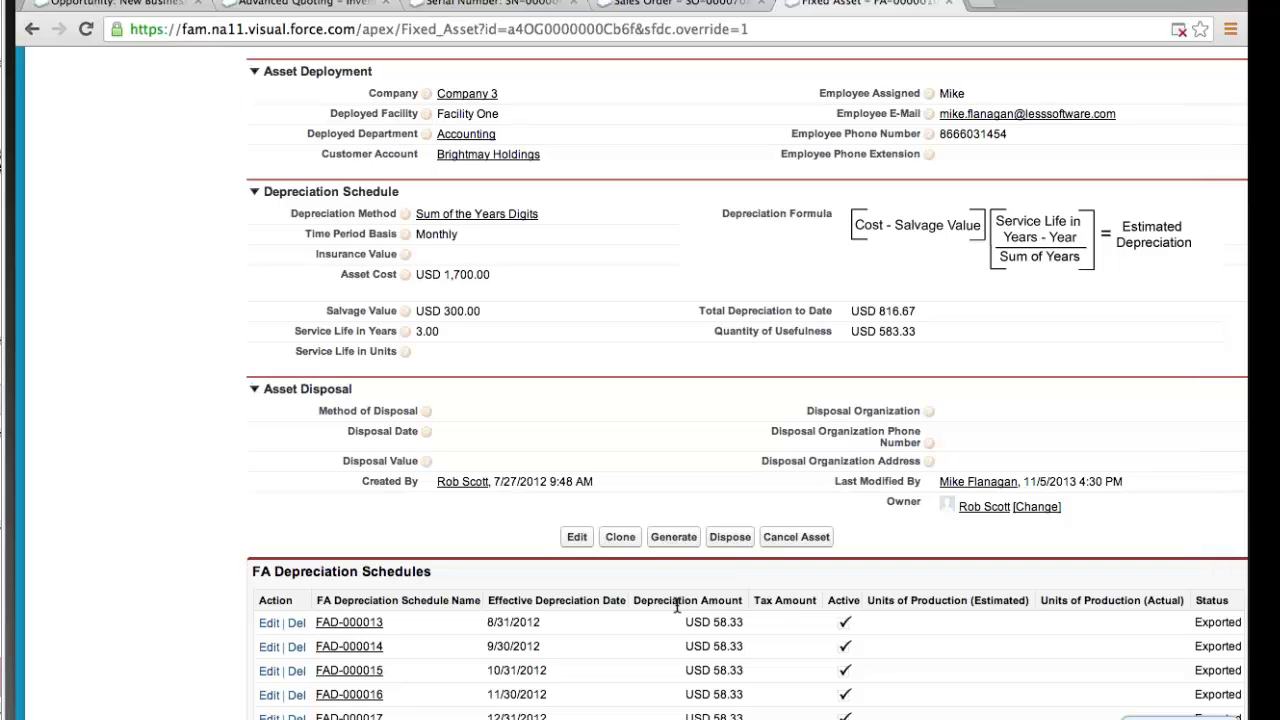
{"action": "scroll", "coordinate": [657, 445], "scroll_direction": "up", "scroll_amount": 1}
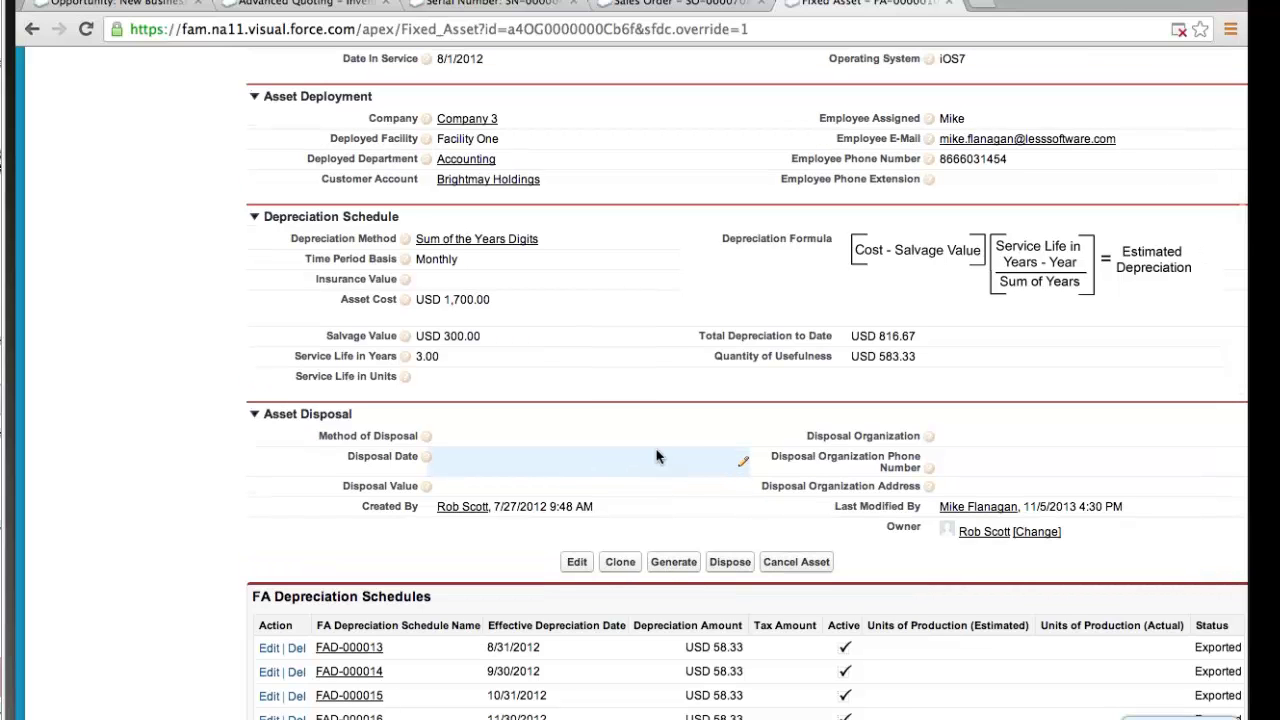
Return to the New Business opportunity's browser tab and go to the Salesforce home page
{"action": "scroll", "coordinate": [657, 457], "scroll_direction": "up", "scroll_amount": 10}
{"action": "left_click", "coordinate": [160, 5]}
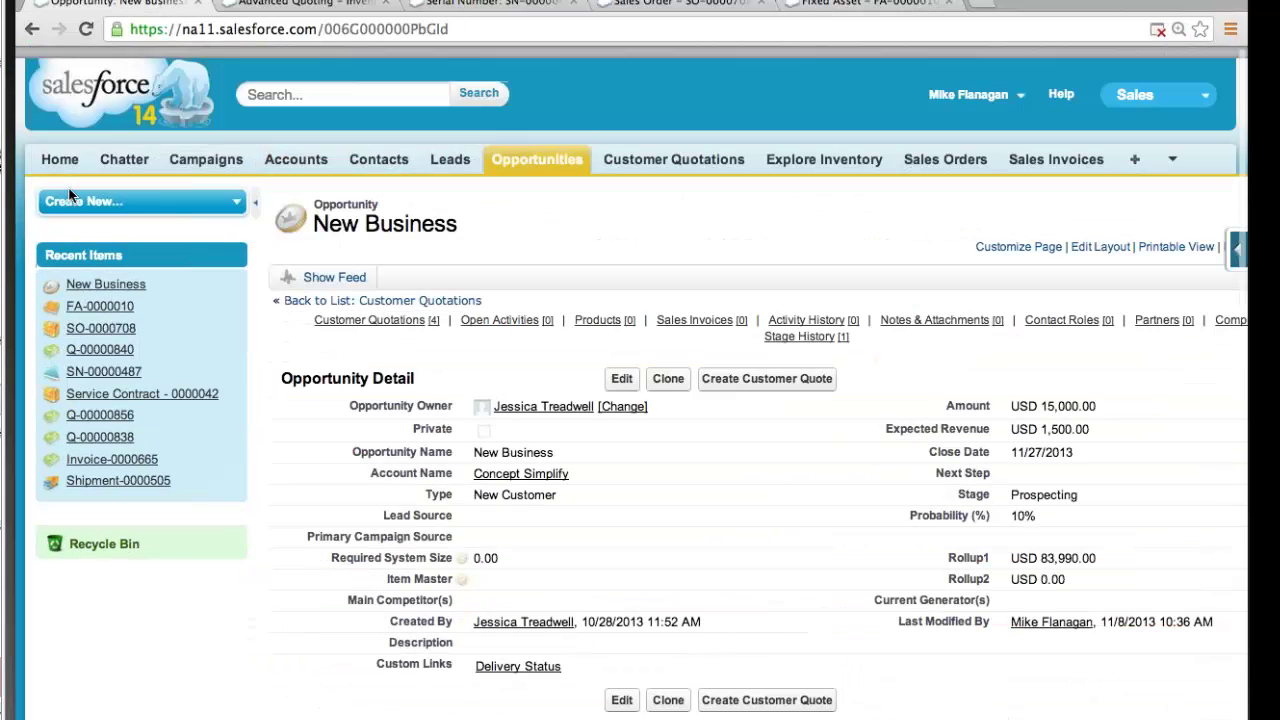
{"action": "left_click", "coordinate": [60, 152]}
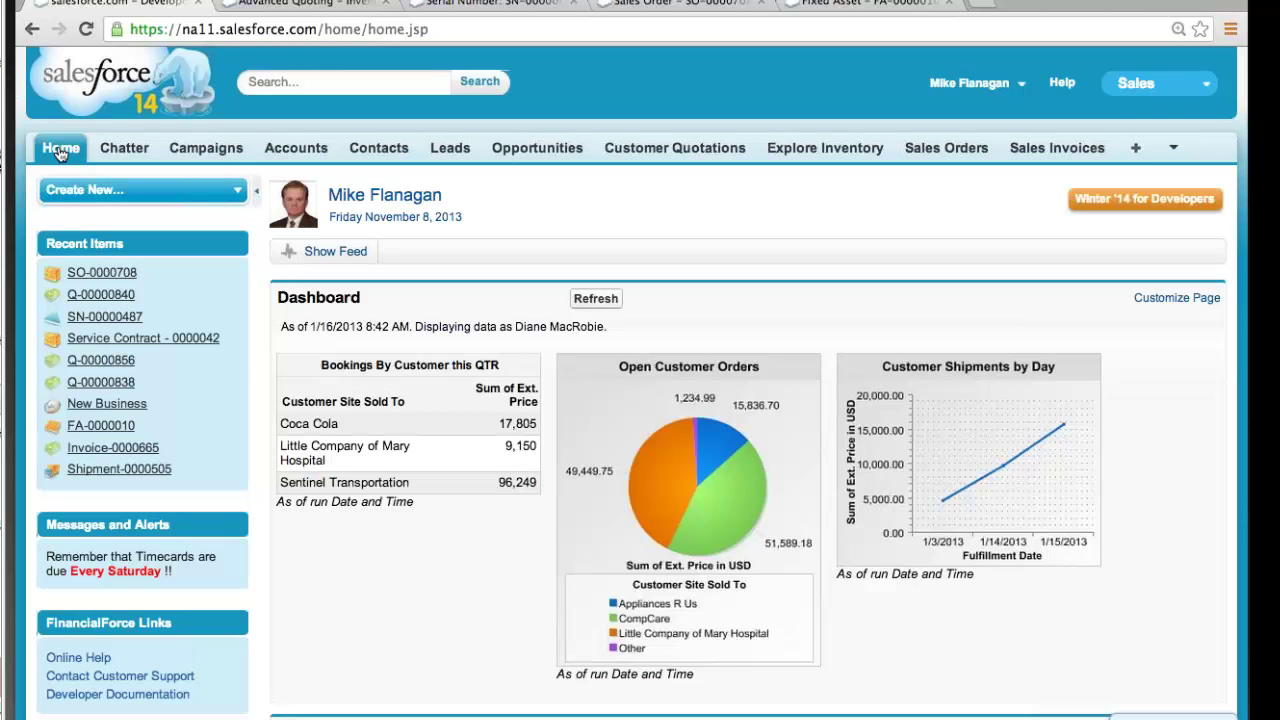